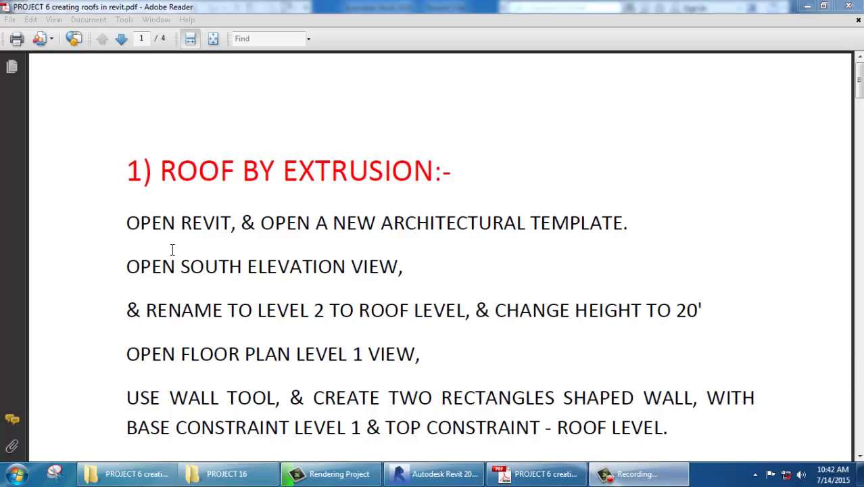
Bring the 'PROJECT 6 creating roofs in revit.pdf' window in Adobe Reader to the front
click(502, 471)
Create a new Revit project from the US Imperial default.rte template
click(439, 473)
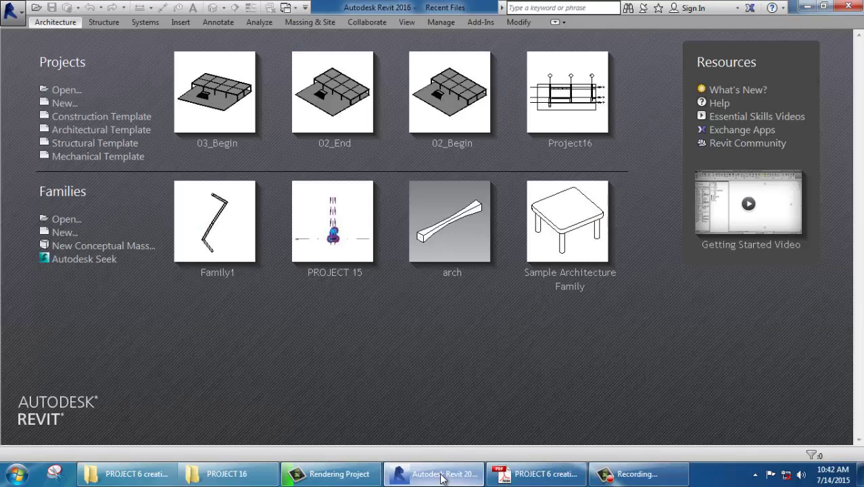
click(65, 103)
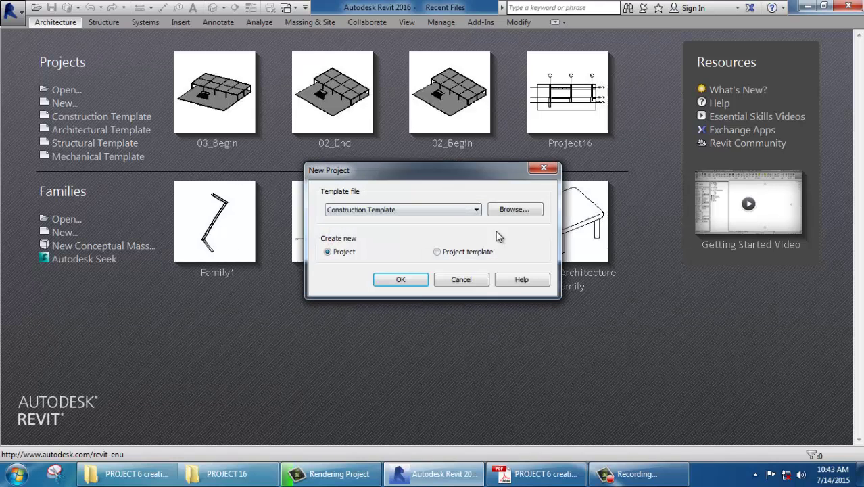
click(514, 210)
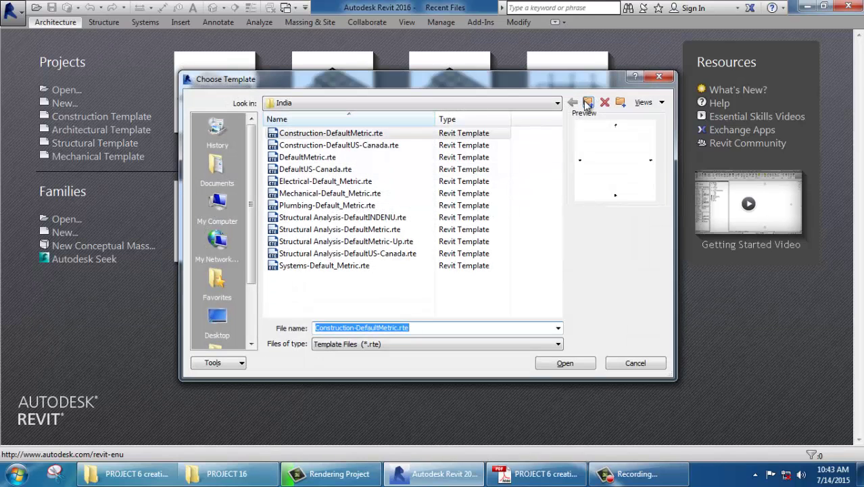
click(587, 102)
double_click(287, 157)
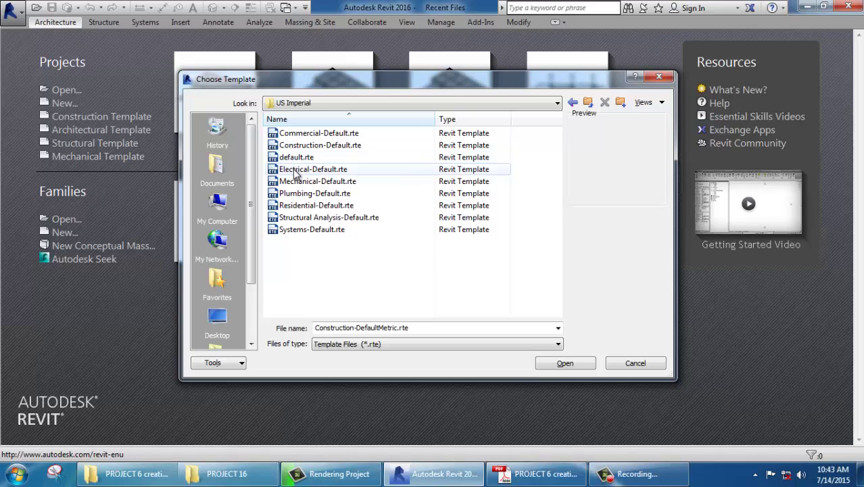
click(296, 157)
click(562, 362)
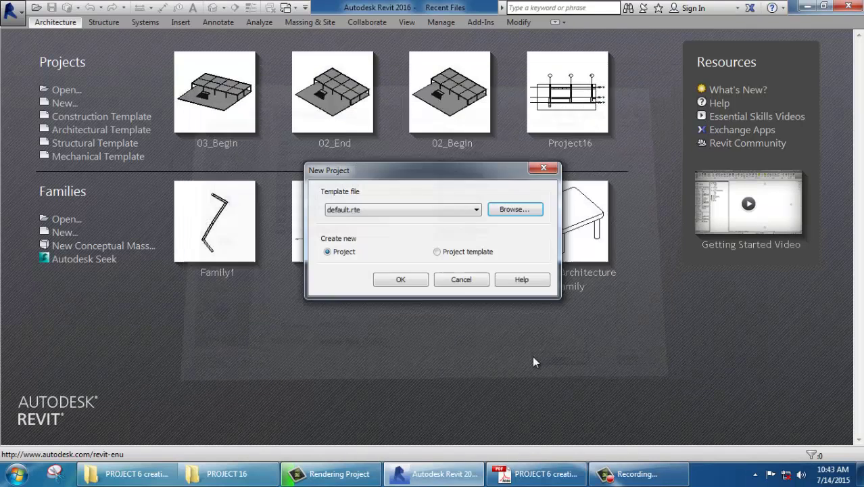
click(399, 282)
Highlight the SOUTH ELEVATION and 'LEVEL 2 TO ROOF LEVEL' steps in the PDF, then return to Revit
click(539, 476)
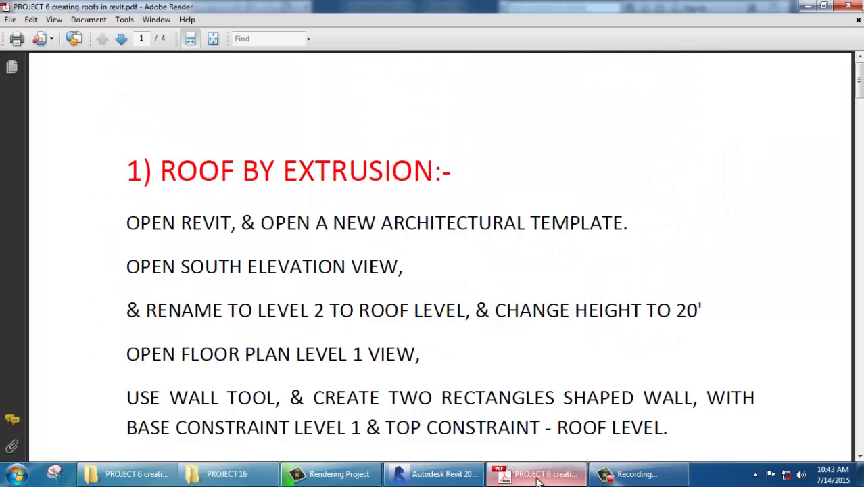
drag(175, 268, 323, 266)
scroll(347, 268, down, 3)
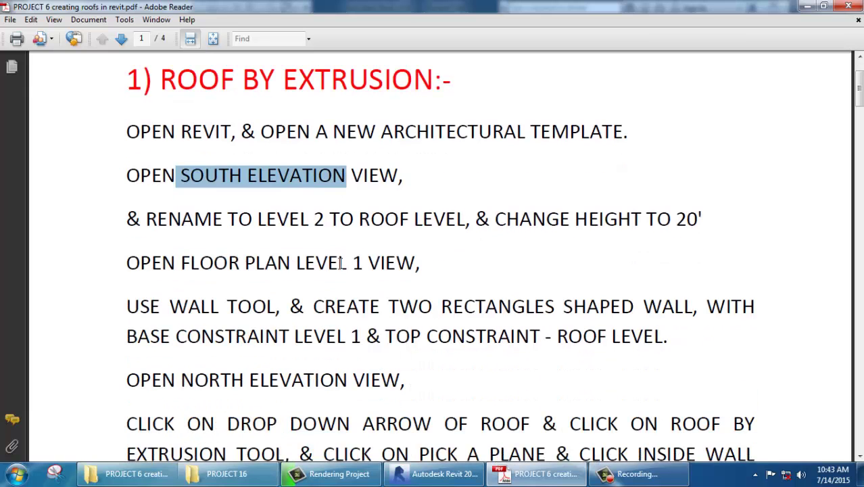
drag(259, 224, 440, 231)
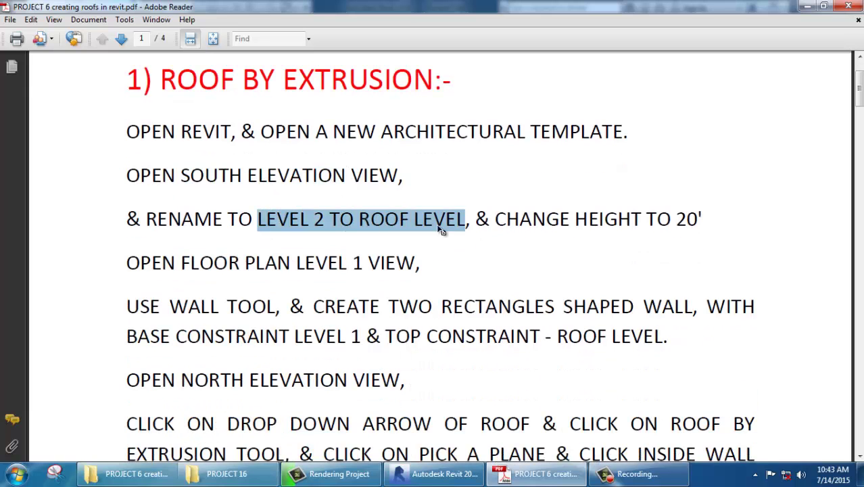
drag(437, 473, 674, 479)
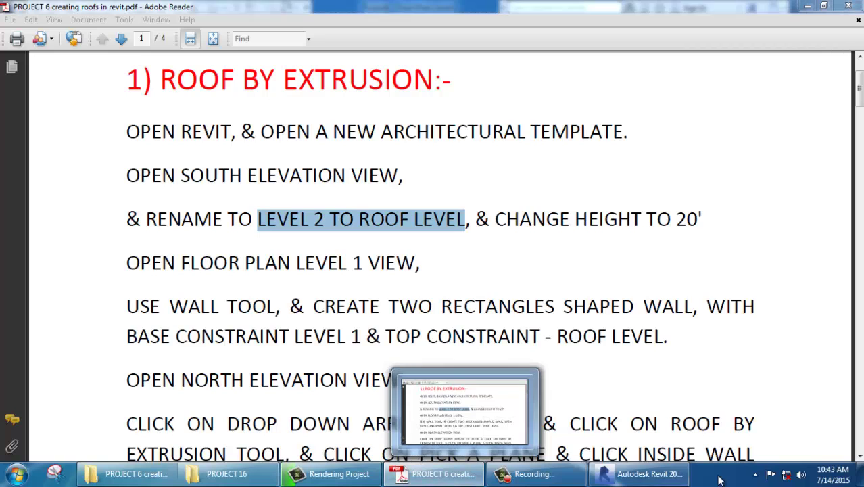
click(674, 479)
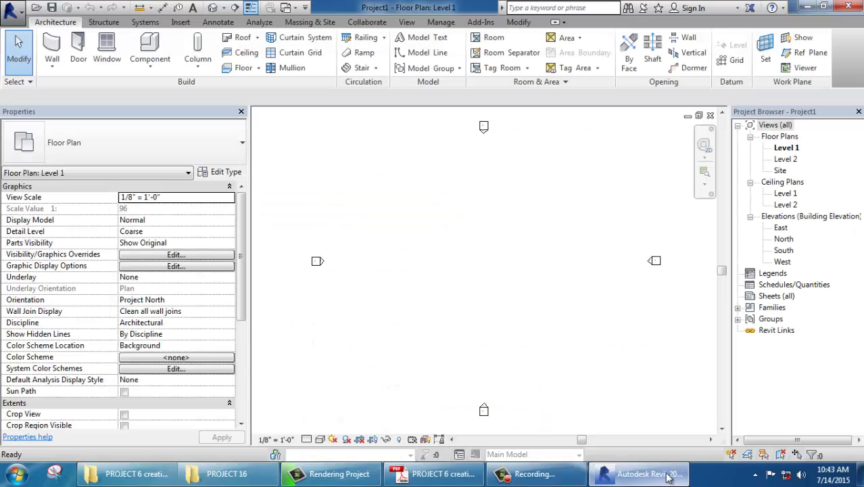
In the South elevation, rename Level 2 to ROOF LEVEL
double_click(788, 250)
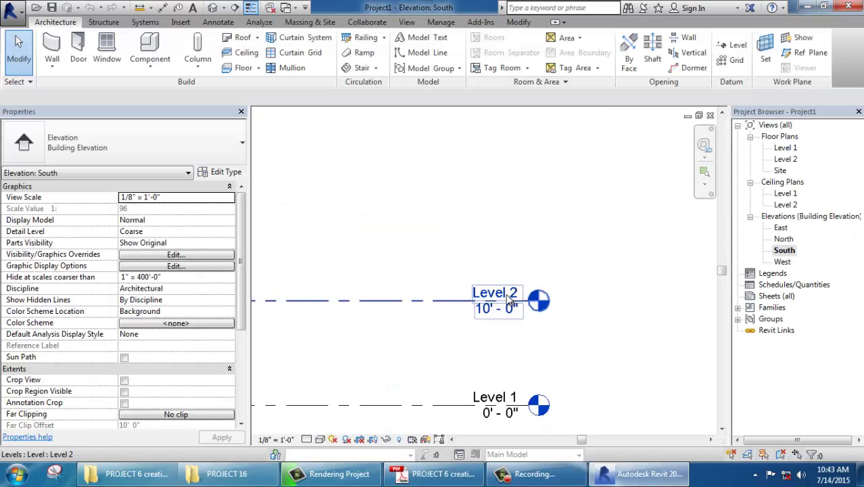
scroll(511, 302, up, 2)
click(515, 299)
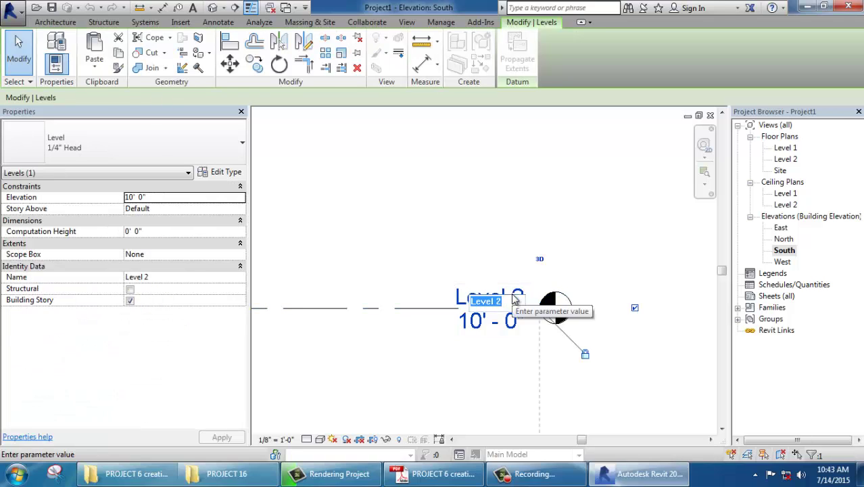
click(515, 300)
text(ROOF LEVEL)
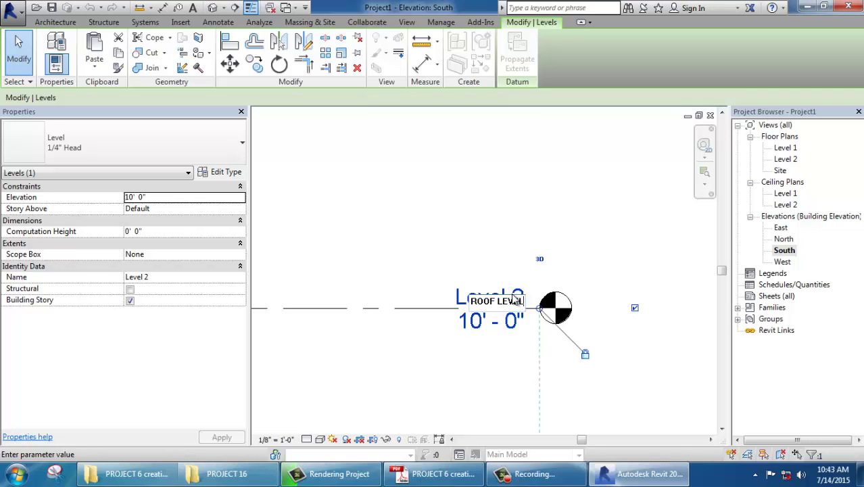
key(Return)
key(Return)
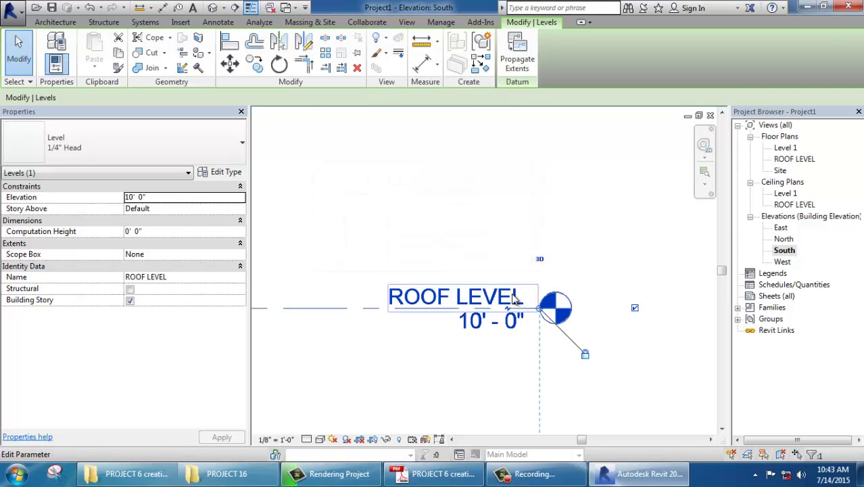
Set the ROOF LEVEL elevation to 20' - 0"
click(500, 336)
double_click(500, 336)
text(20)
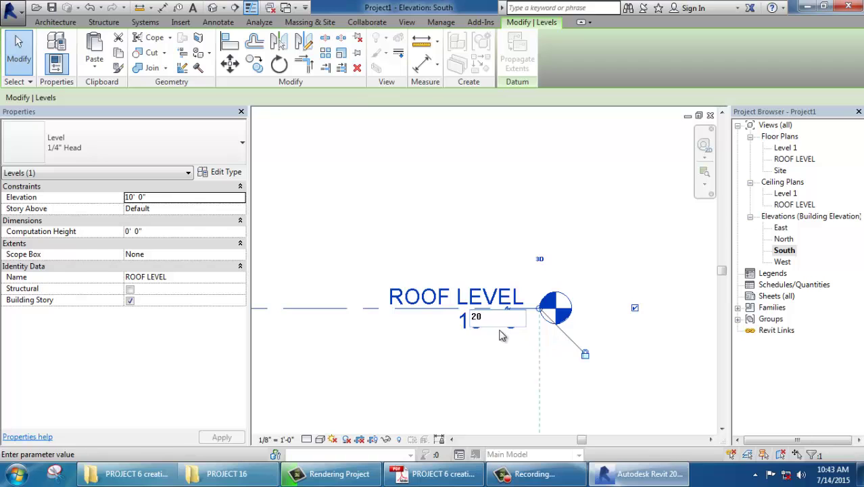
key(Return)
click(501, 280)
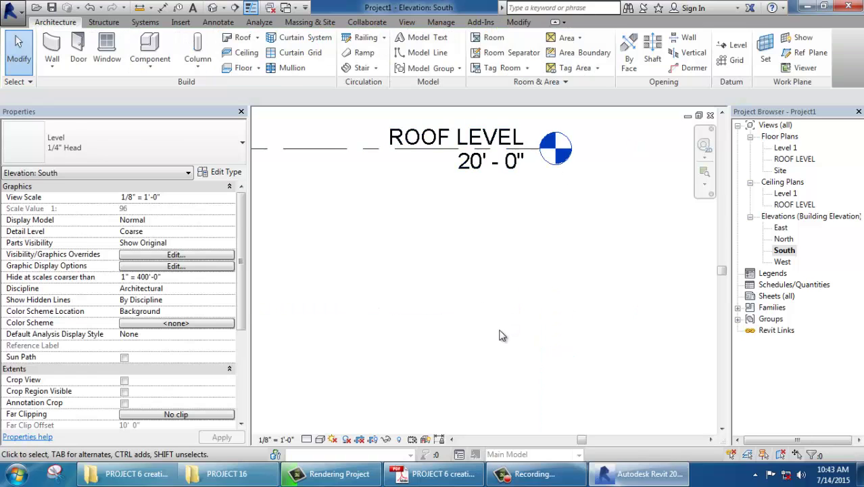
key(alt+Tab)
Open the Level 1 floor plan in Revit
scroll(379, 275, down, 3)
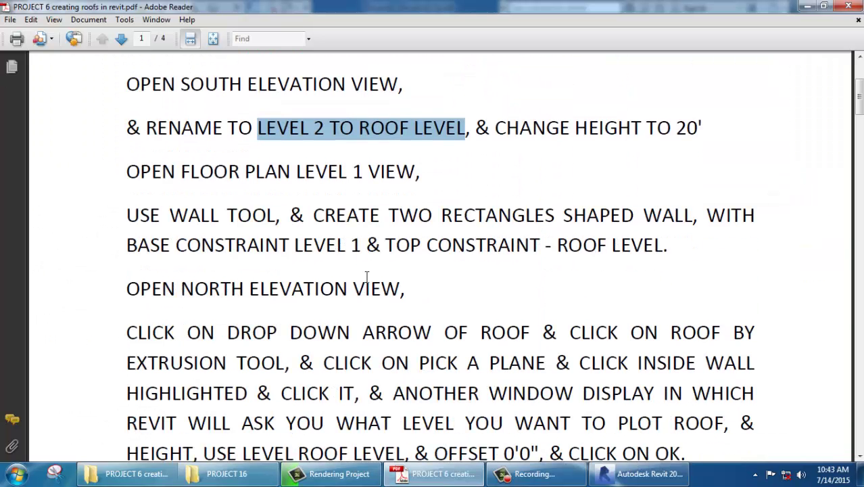
key(alt+Tab)
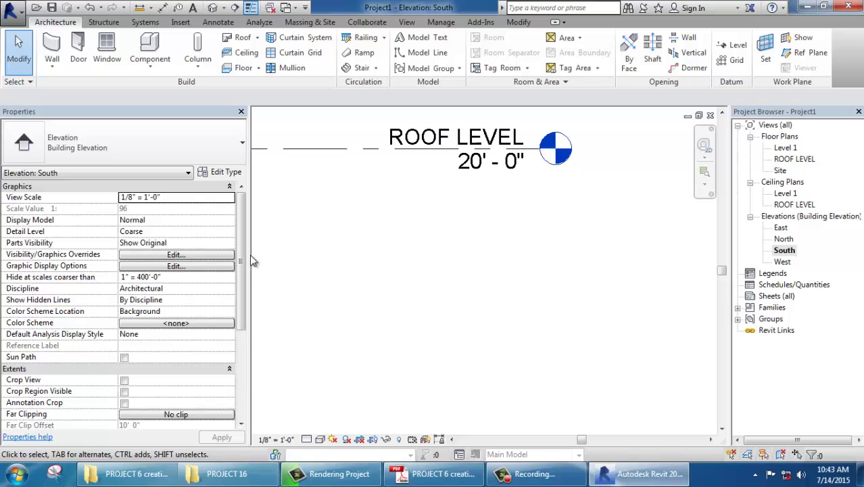
drag(249, 255, 179, 247)
double_click(785, 147)
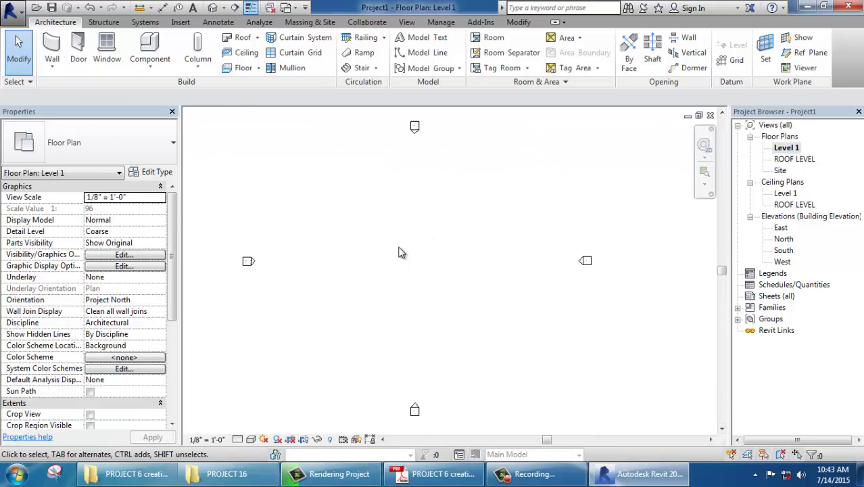
Highlight the WALL TOOL paragraph on rectangle walls in the PDF, then return to Revit
key(alt+Tab)
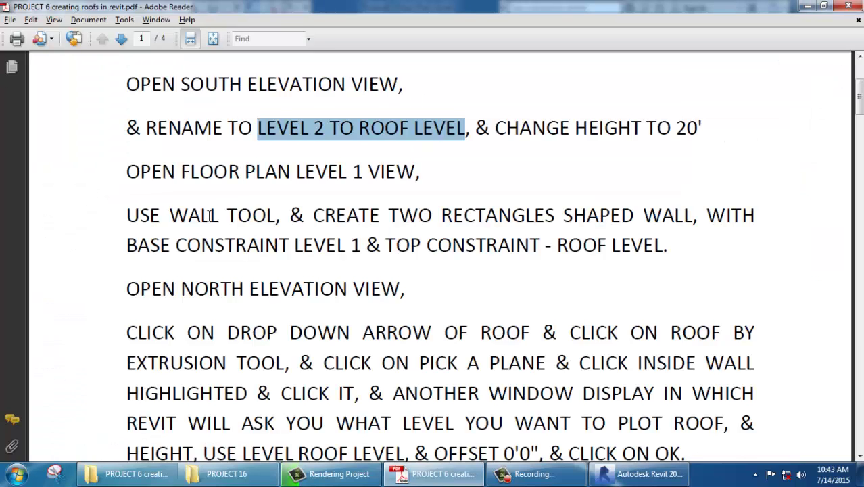
drag(169, 215, 621, 256)
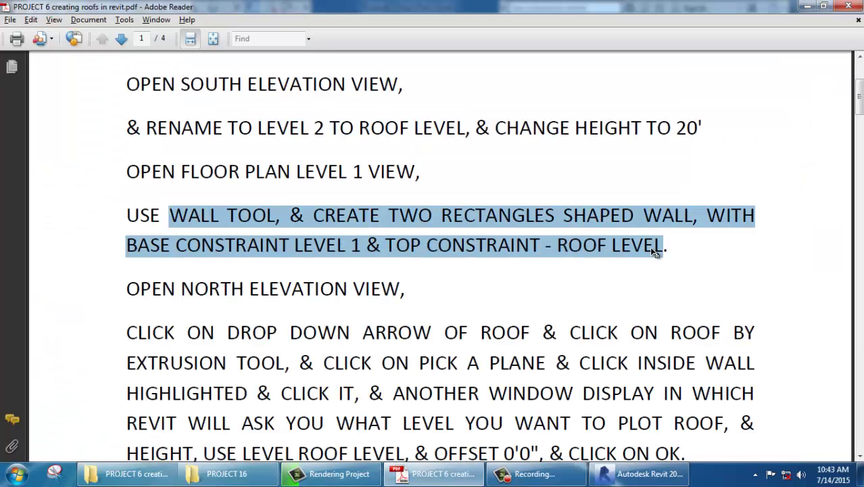
key(alt+Tab)
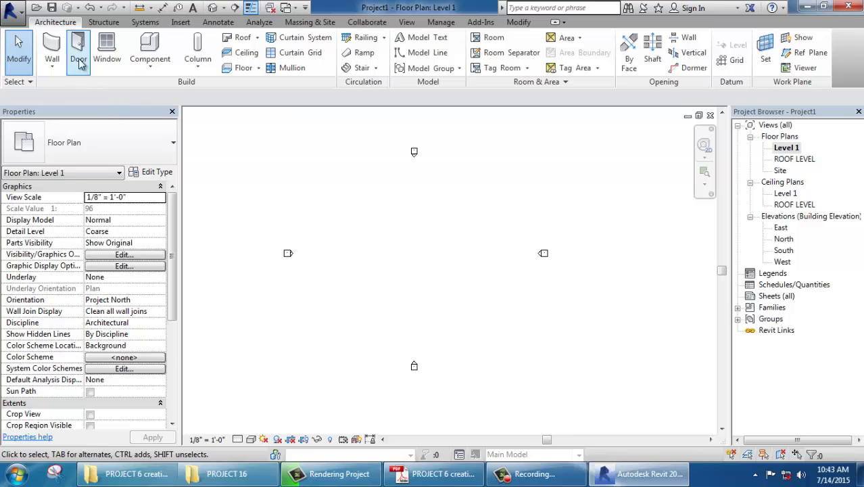
Draw an 88' by 44' rectangle of architectural walls from Level 1 up to ROOF LEVEL
click(52, 63)
click(66, 89)
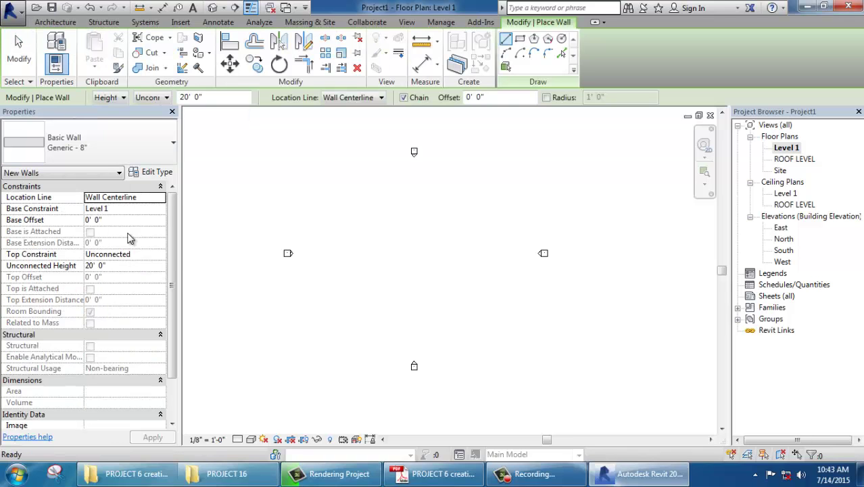
click(160, 256)
click(160, 254)
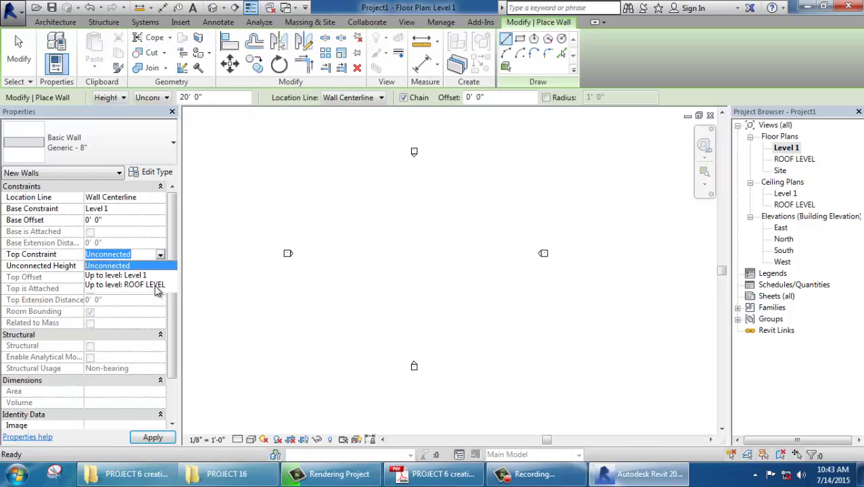
click(156, 285)
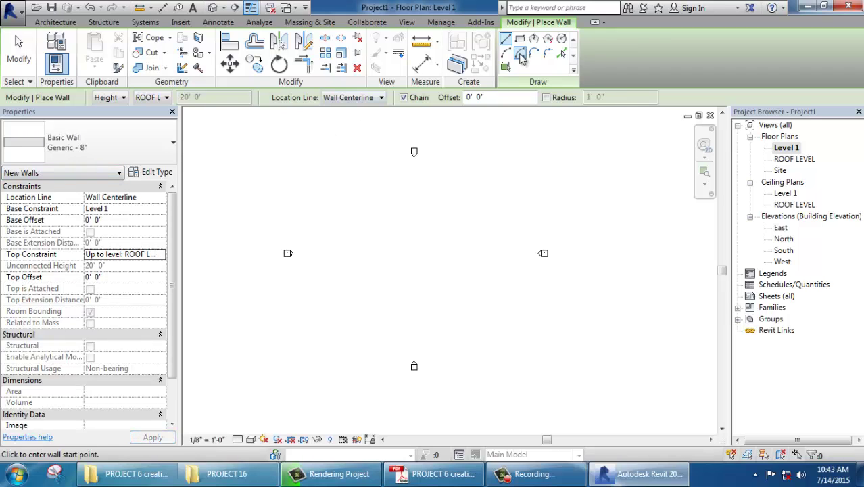
click(523, 40)
click(350, 213)
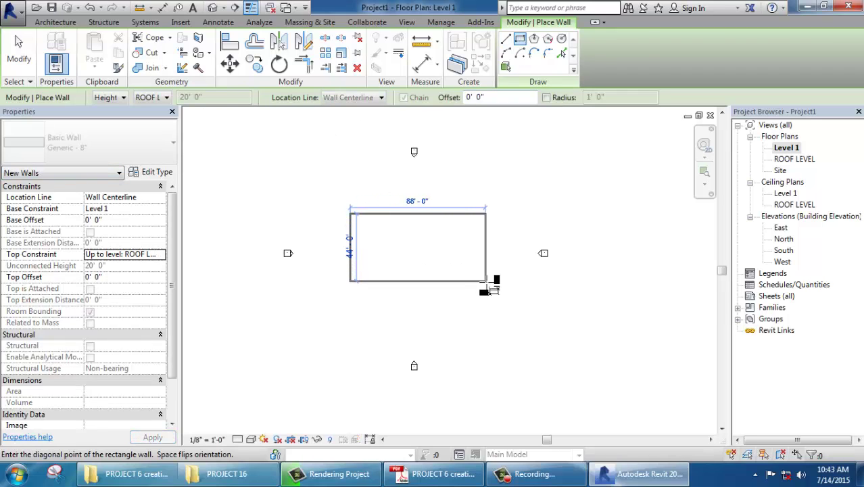
click(473, 281)
key(Escape)
key(Escape)
Scroll through the tutorial PDF to review the Roof by Extrusion steps
key(alt+Tab)
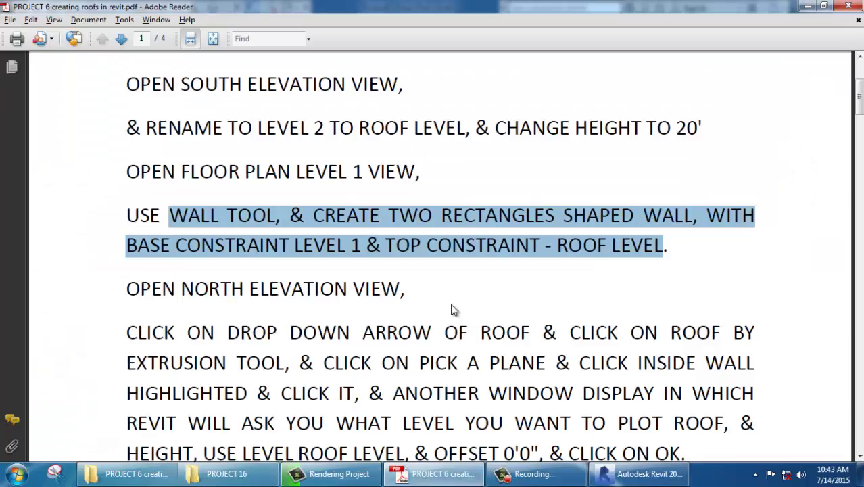
scroll(401, 284, down, 3)
scroll(399, 284, up, 2)
scroll(397, 285, up, 5)
scroll(398, 285, up, 2)
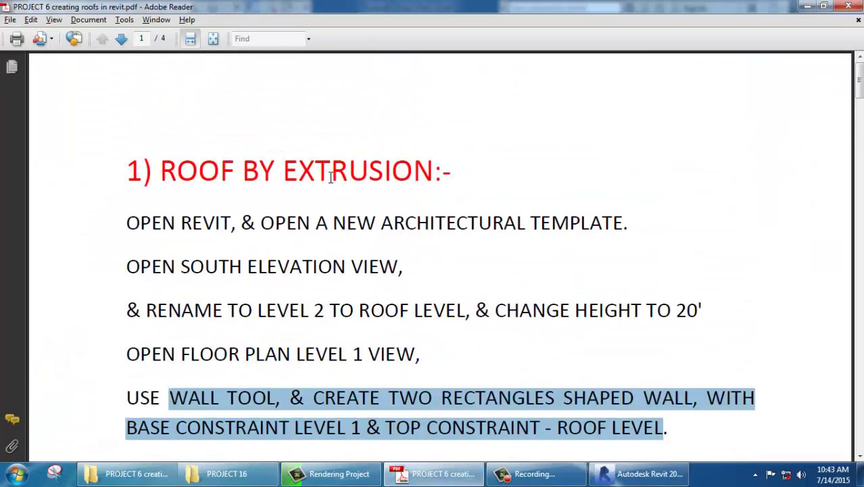
scroll(510, 149, down, 2)
scroll(511, 148, down, 3)
drag(180, 167, 348, 167)
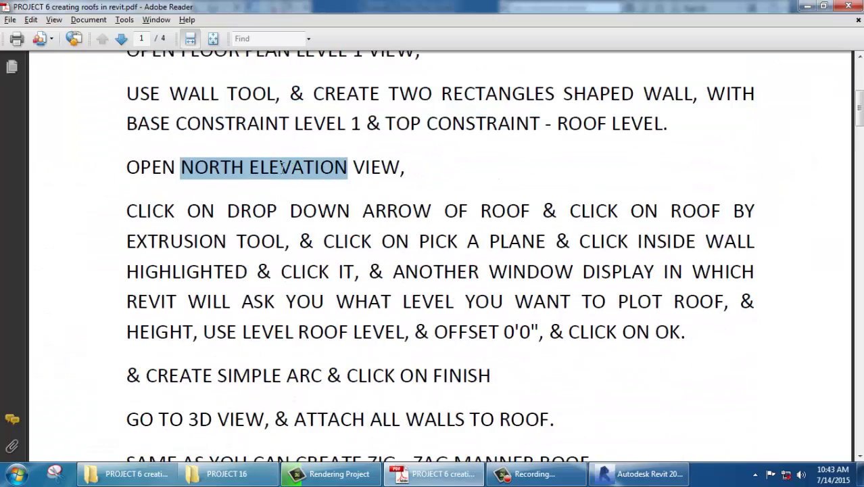
scroll(313, 177, down, 2)
scroll(315, 178, up, 1)
In the North elevation, start a Roof by Extrusion on the north wall's face at ROOF LEVEL, offset 0' 0"
key(alt+Tab)
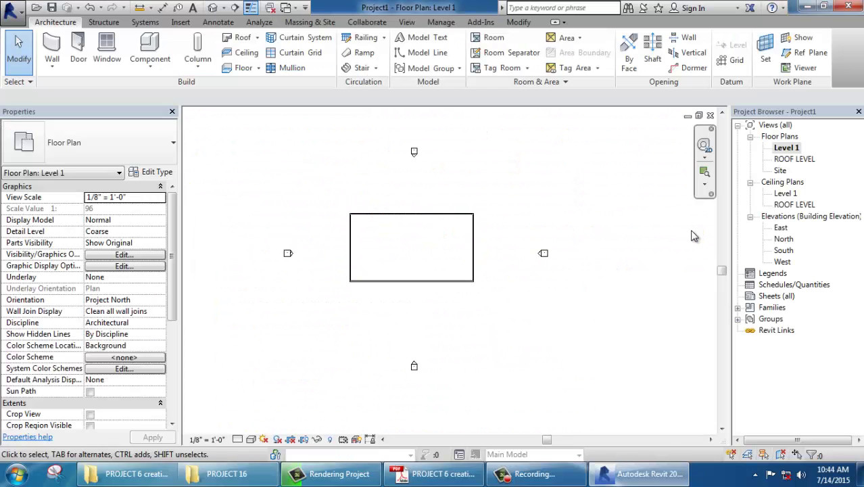
double_click(782, 240)
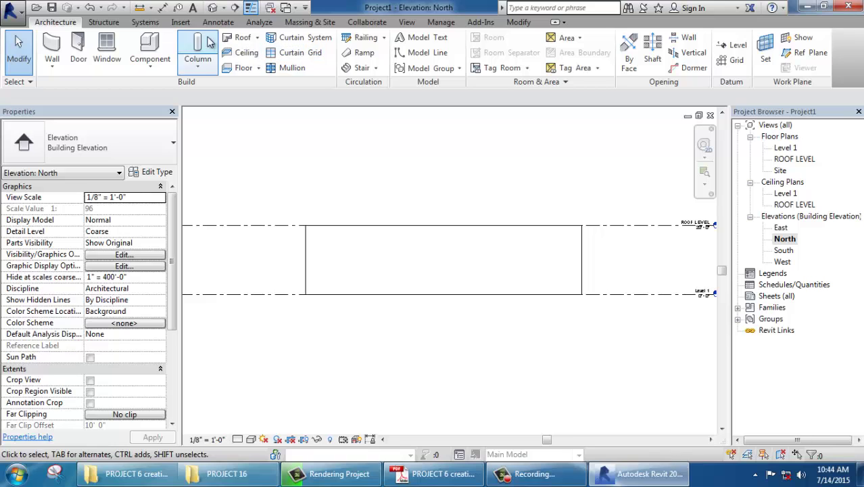
click(258, 39)
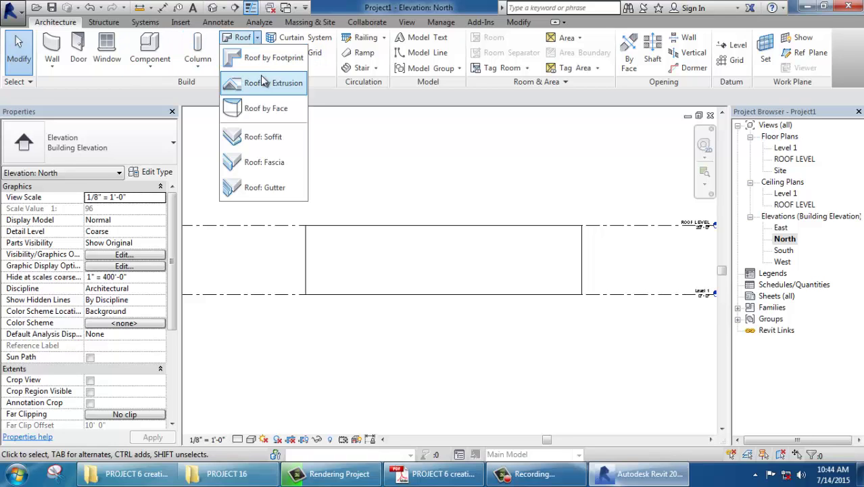
click(260, 75)
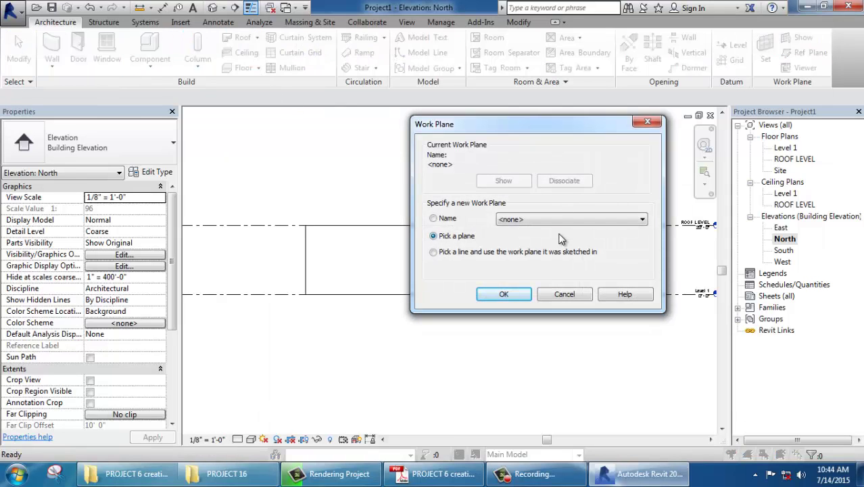
click(495, 295)
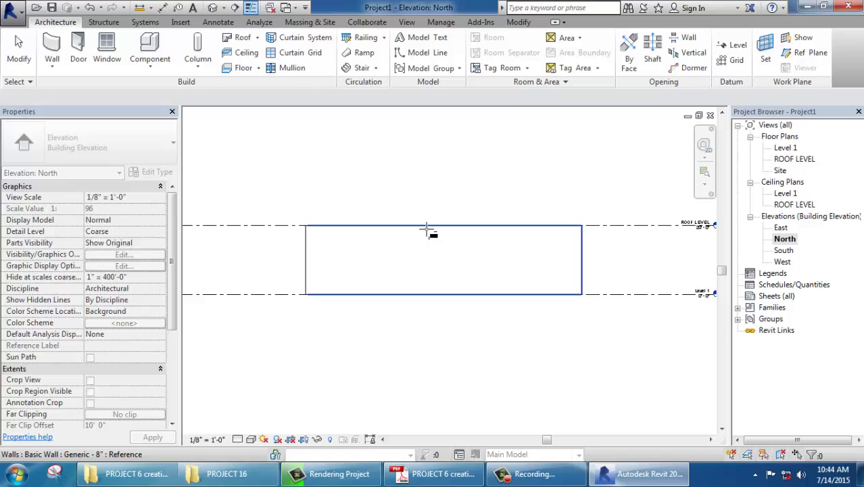
key(Escape)
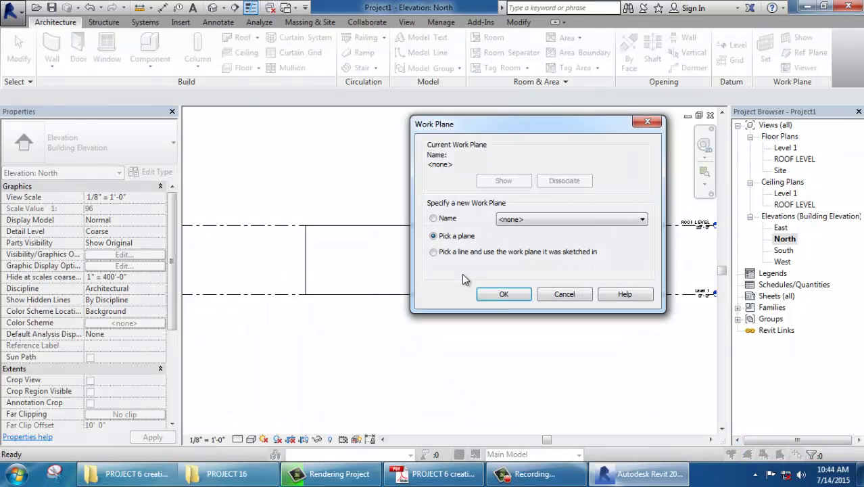
click(516, 299)
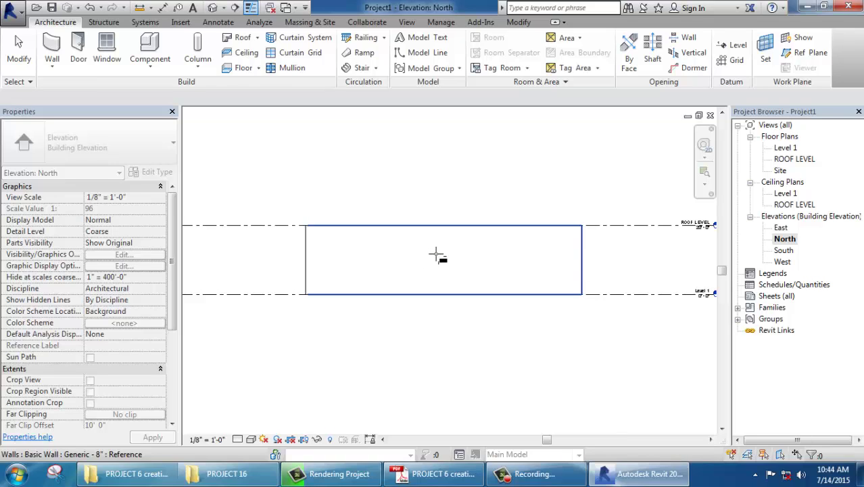
click(437, 255)
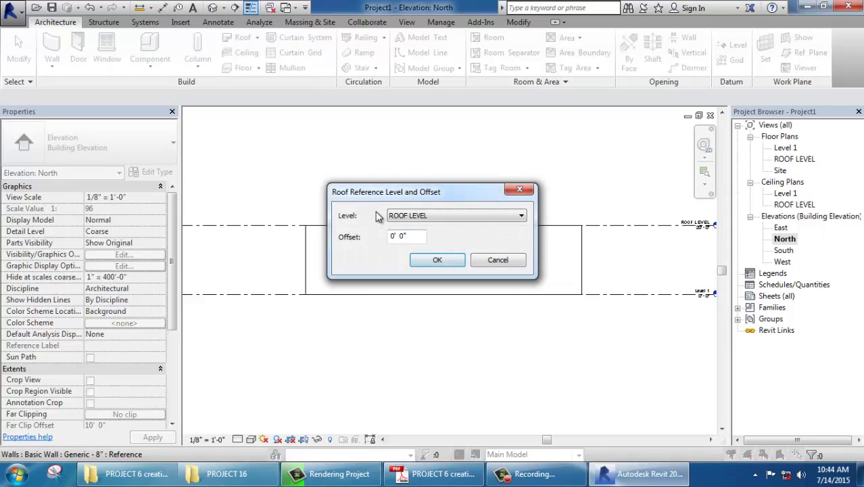
click(430, 262)
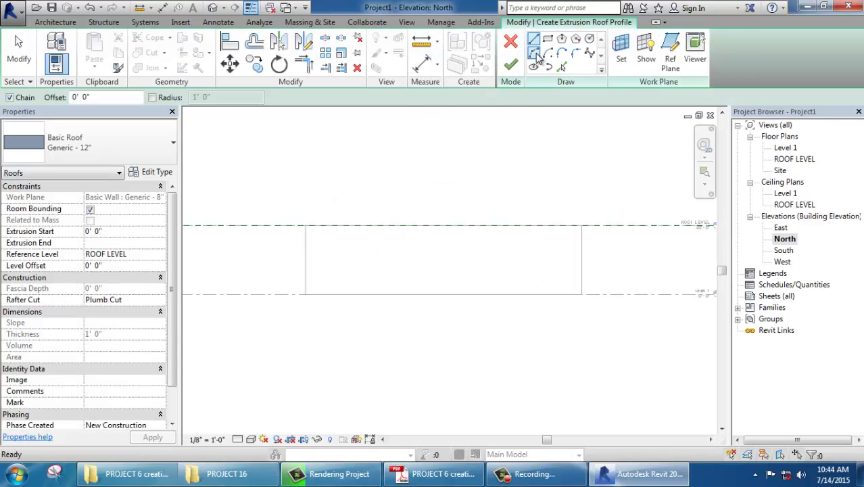
Sketch a start-end-radius arc across the left and right wall tops and finish the extrusion roof
click(536, 55)
click(291, 230)
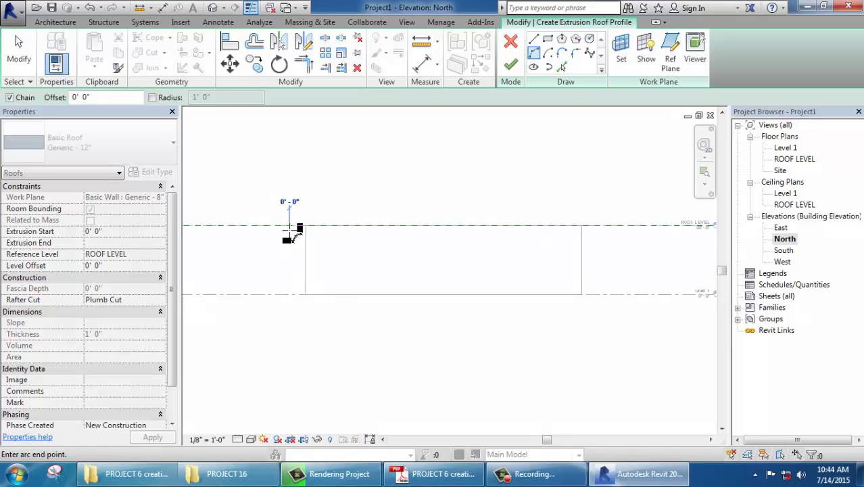
click(595, 230)
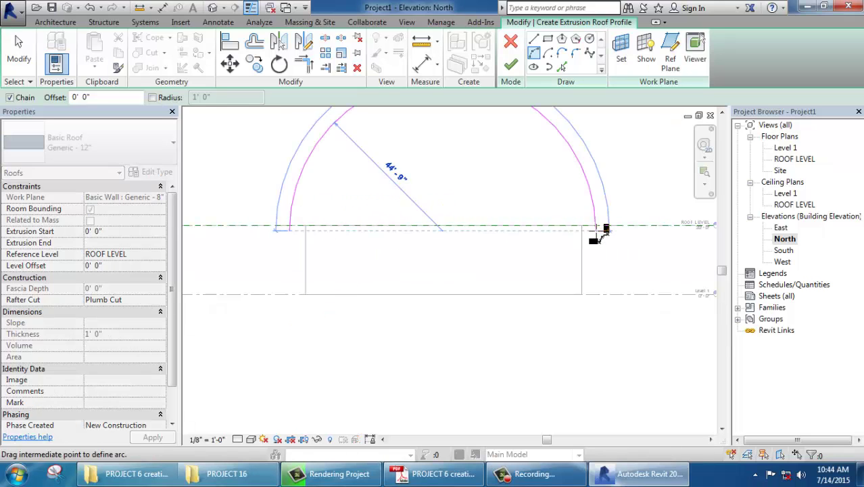
click(515, 181)
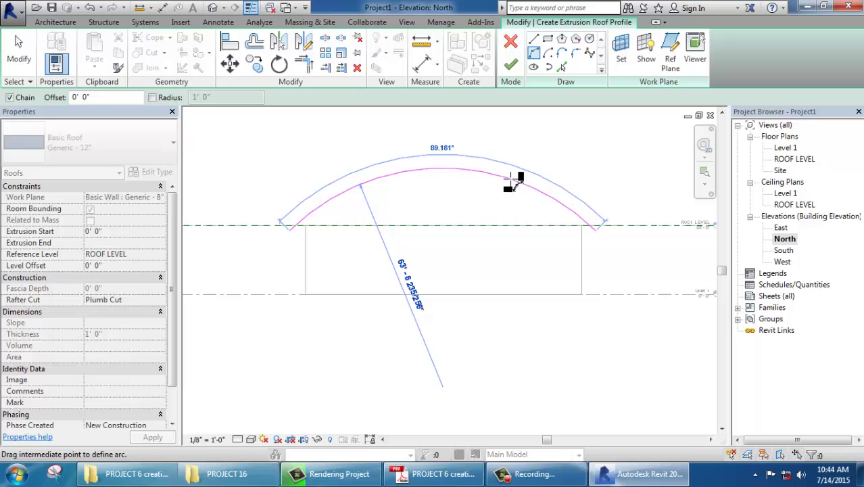
click(510, 64)
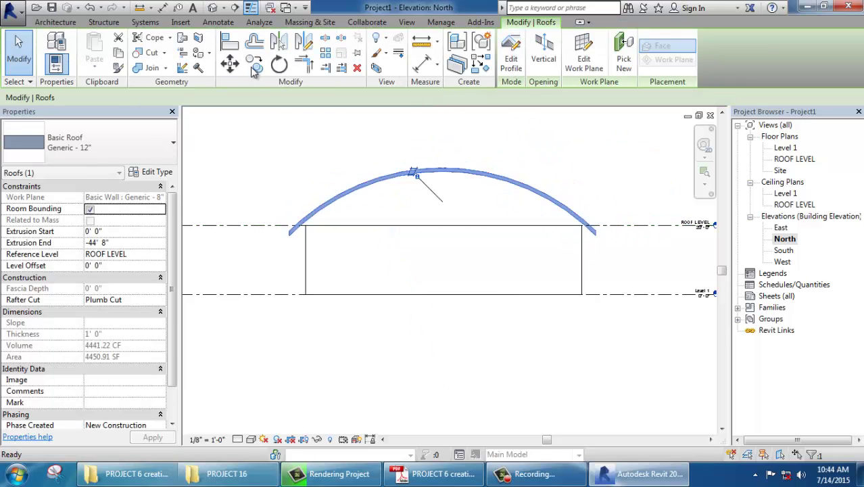
In the 3D view, drag the arched roof's extrusion start to -28' 8 153/256" to shorten it
click(213, 7)
key(Escape)
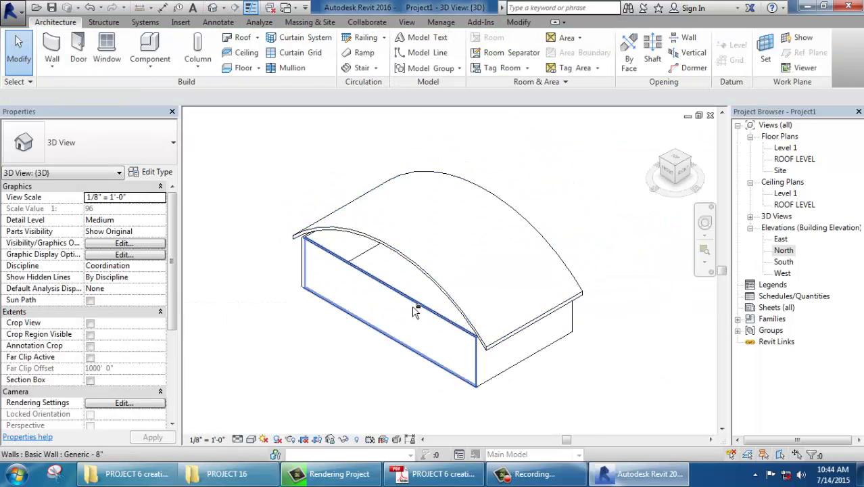
mouse_move(362, 223)
shift+middle_down()
mouse_move(562, 229)
mouse_move(534, 298)
mouse_move(270, 363)
shift+middle_up()
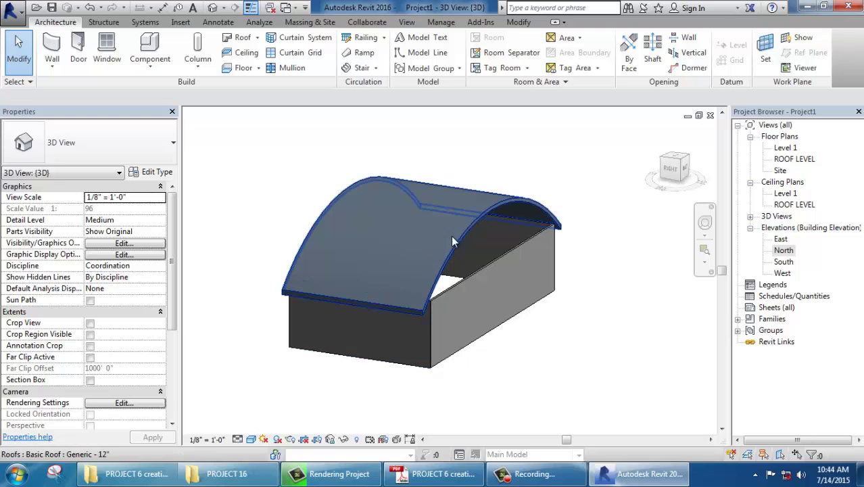
click(462, 231)
scroll(473, 237, up, 2)
scroll(500, 241, up, 2)
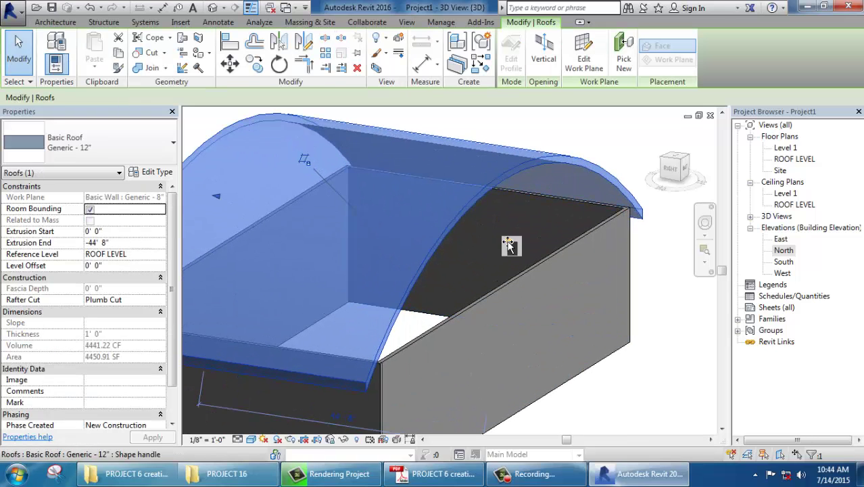
mouse_move(507, 241)
mouse_down()
mouse_move(286, 195)
mouse_move(301, 205)
mouse_up()
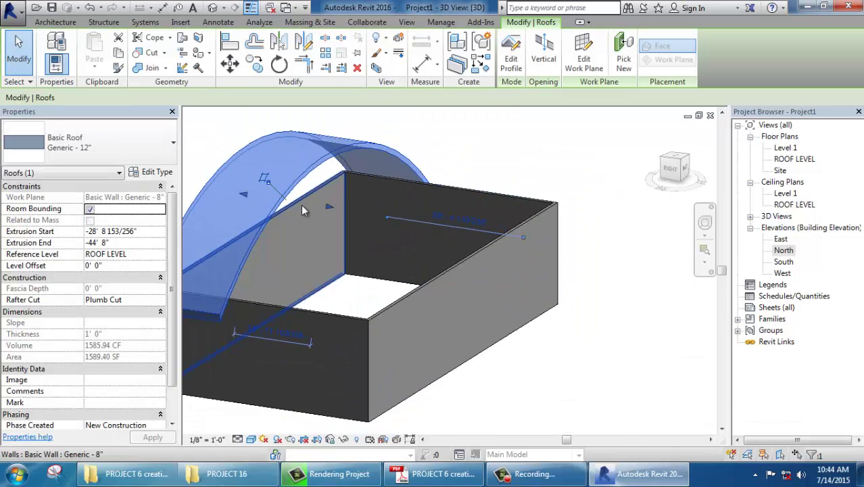
Resize the roof from its other end and attach the four walls' tops to it
mouse_move(519, 220)
mouse_down()
mouse_move(551, 233)
mouse_move(466, 229)
mouse_move(520, 226)
mouse_up()
click(550, 351)
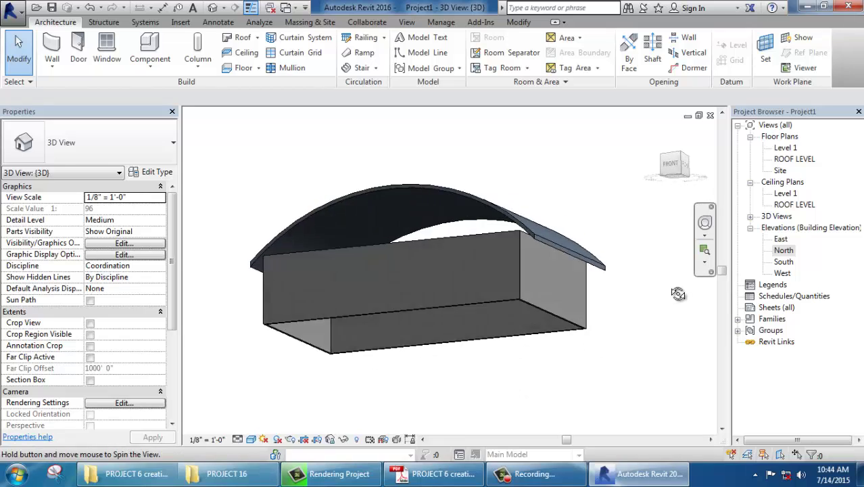
key(Tab)
click(483, 282)
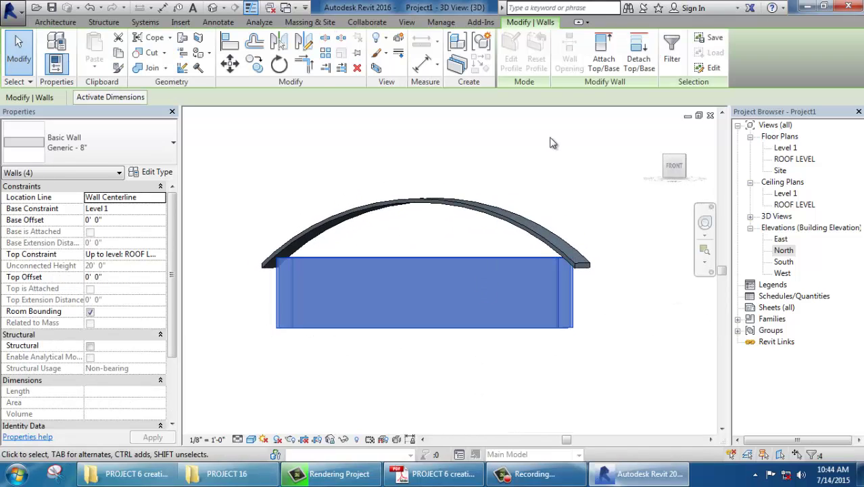
click(604, 54)
click(524, 226)
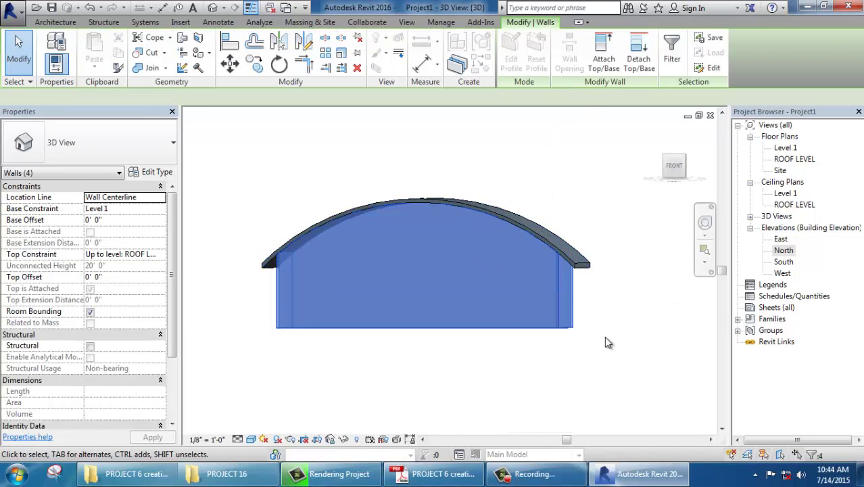
key(Escape)
Extend the roof across the whole building and detach the walls that miss it
shift+middle_drag(604, 342, 410, 250)
click(411, 251)
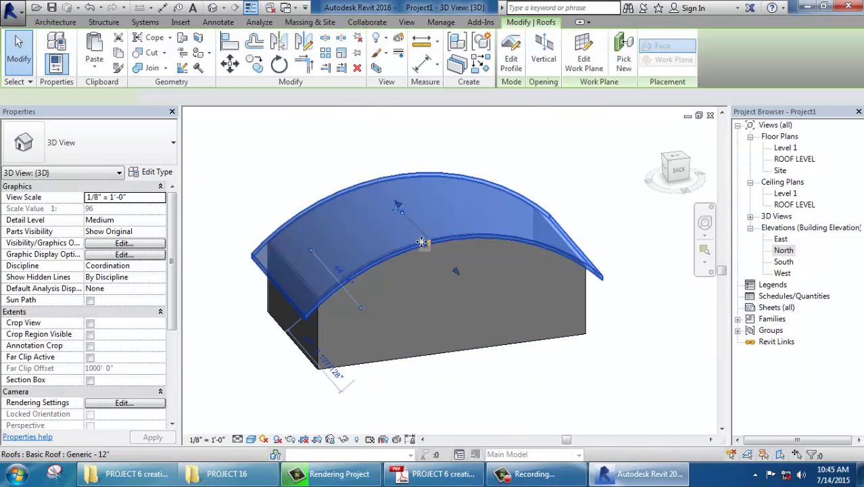
drag(437, 242, 436, 242)
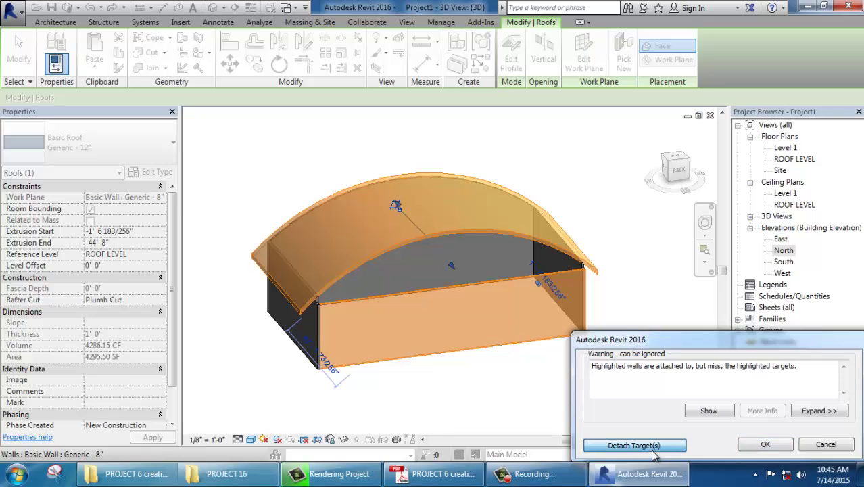
click(636, 446)
click(434, 383)
Align the roof start with the building end at -1' 1 23/128" and reattach all walls to the roof
click(428, 252)
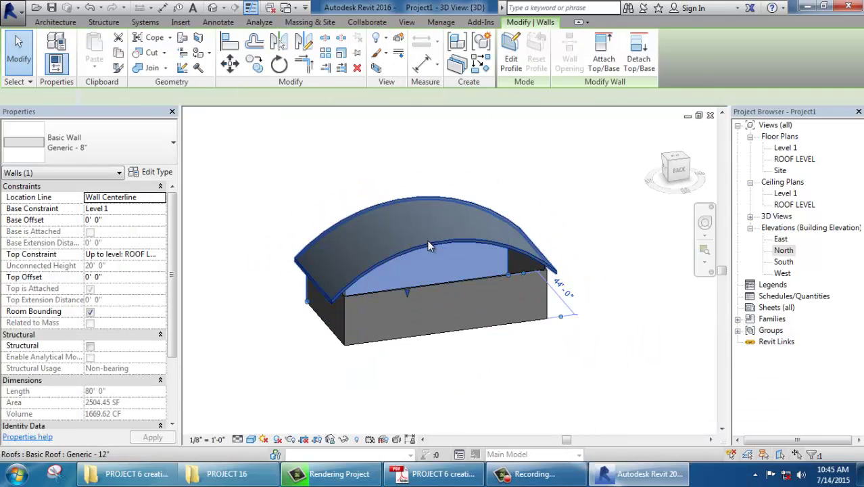
click(427, 239)
drag(449, 273, 469, 317)
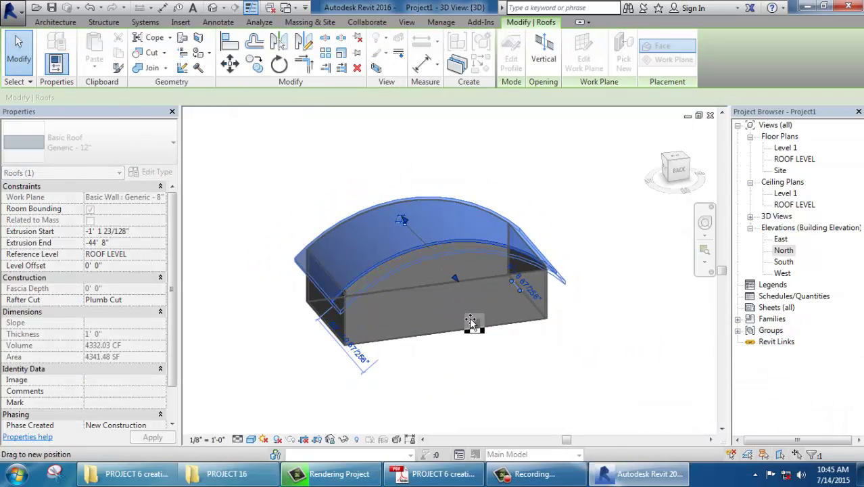
click(482, 395)
key(Tab)
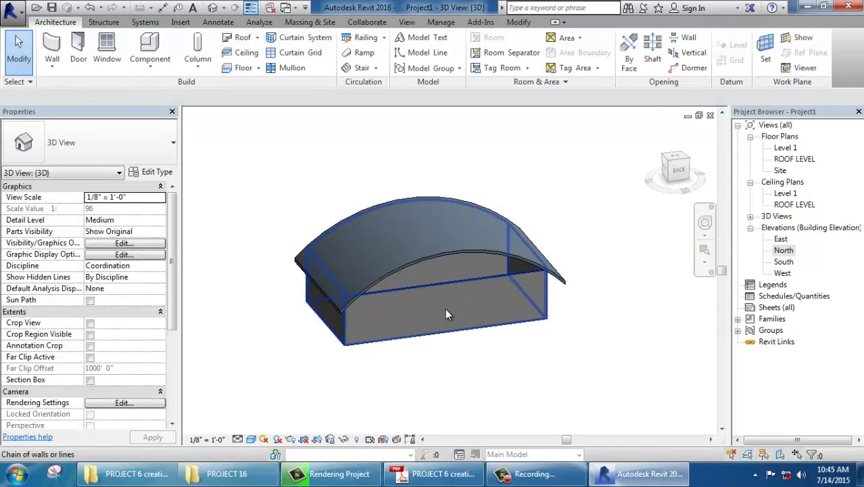
click(446, 311)
click(603, 55)
click(563, 245)
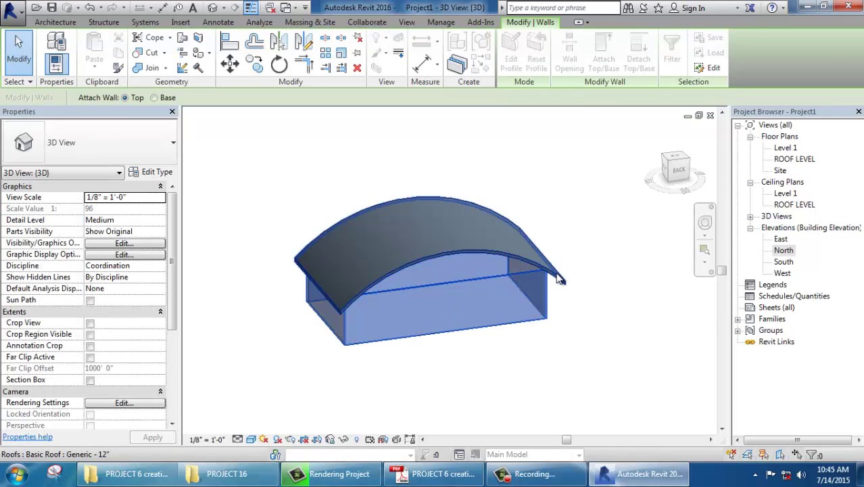
click(583, 332)
mouse_move(584, 332)
shift+middle_down()
mouse_move(491, 168)
mouse_move(521, 203)
shift+middle_up()
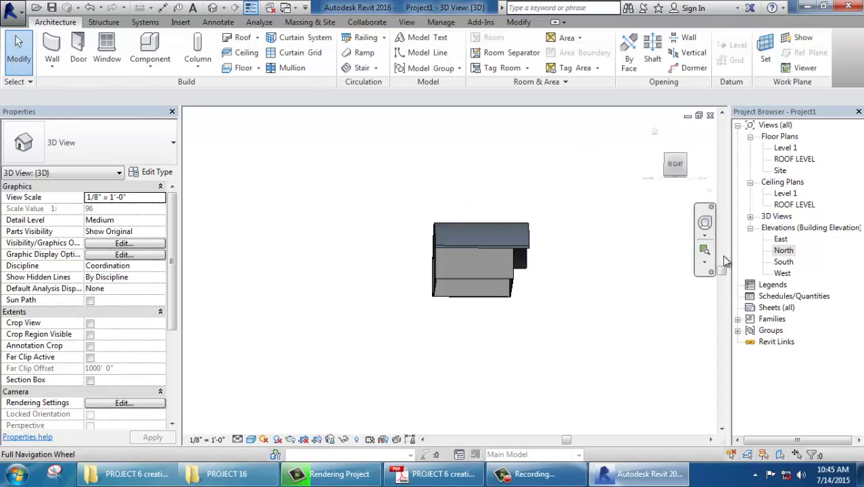
Scroll the tutorial PDF to page 2's '3) Create a Dormer' and highlight its first steps
key(alt+Tab)
scroll(565, 278, down, 3)
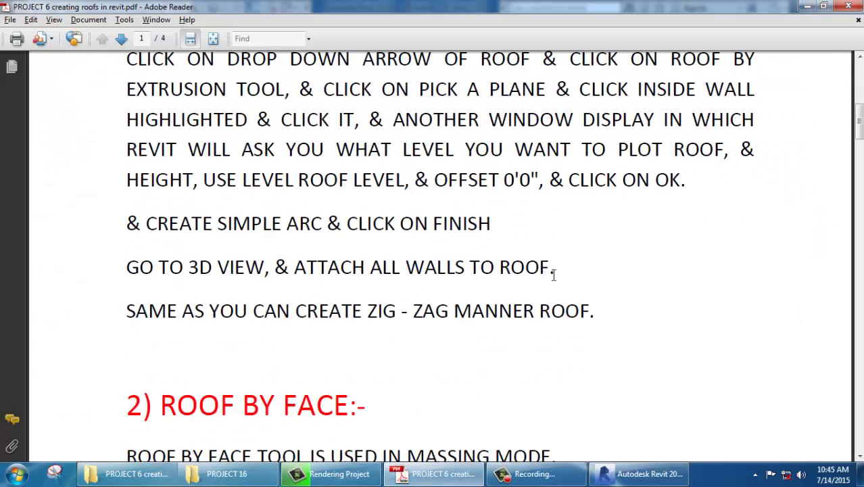
mouse_move(295, 267)
mouse_down()
mouse_move(449, 311)
mouse_move(535, 311)
mouse_up()
scroll(453, 311, down, 6)
mouse_move(250, 250)
mouse_down()
mouse_move(489, 274)
mouse_move(511, 261)
mouse_up()
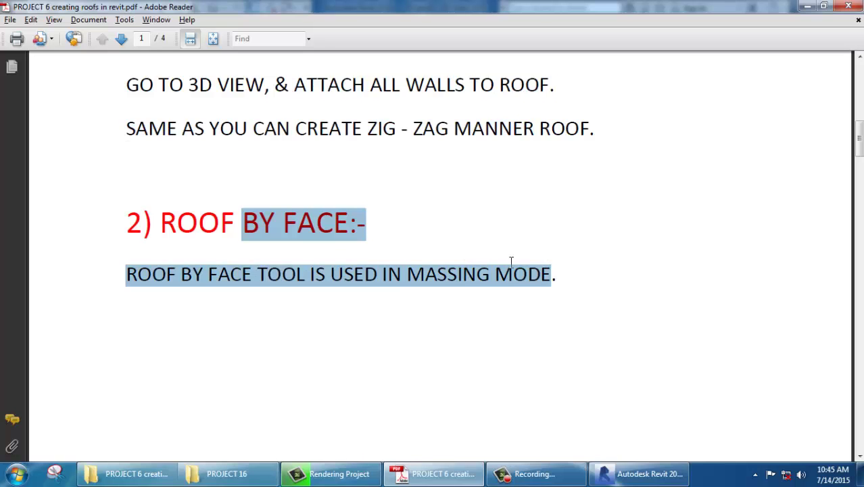
scroll(512, 264, down, 10)
scroll(512, 269, down, 4)
scroll(512, 269, down, 2)
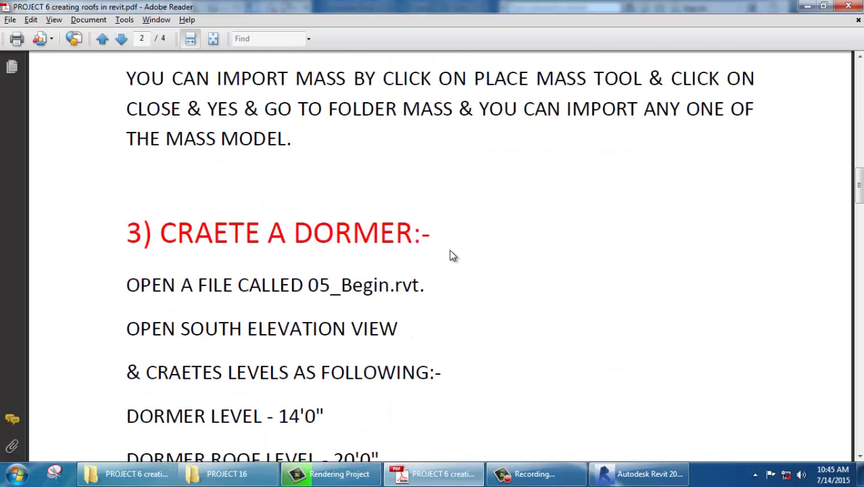
scroll(452, 256, down, 3)
drag(160, 142, 252, 221)
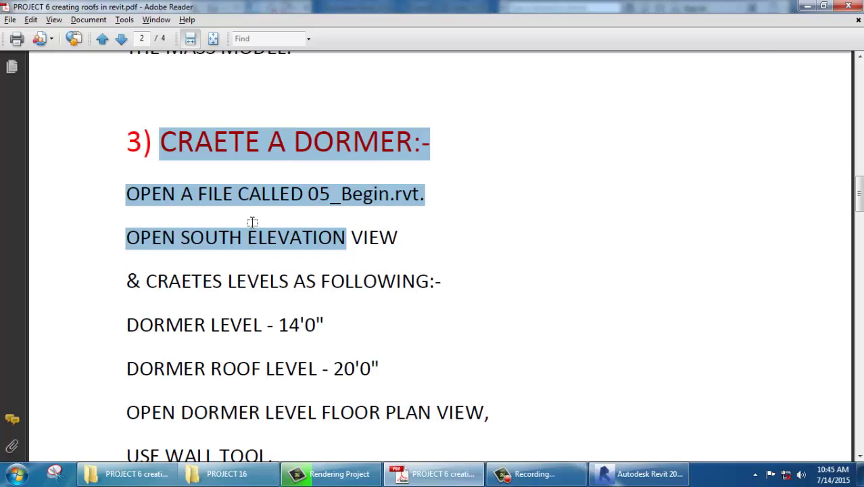
key(alt+Tab)
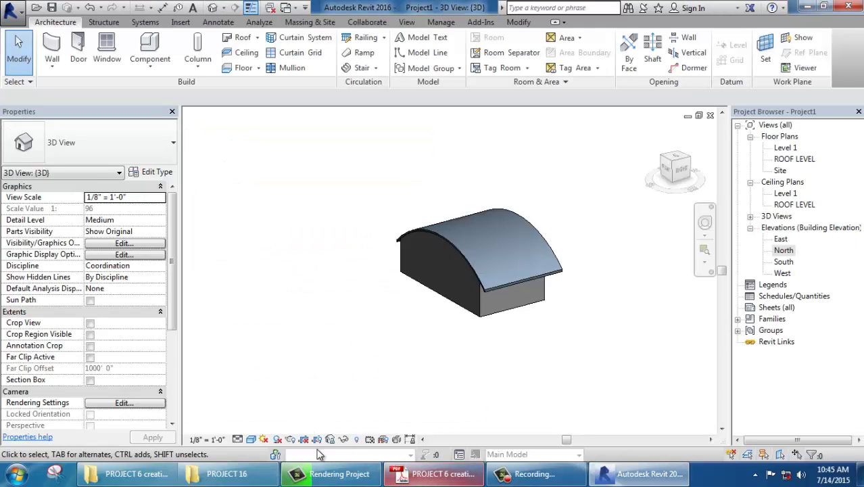
Extract the project files RAR in the PROJECT 6 folder and open the project_files folder
click(129, 473)
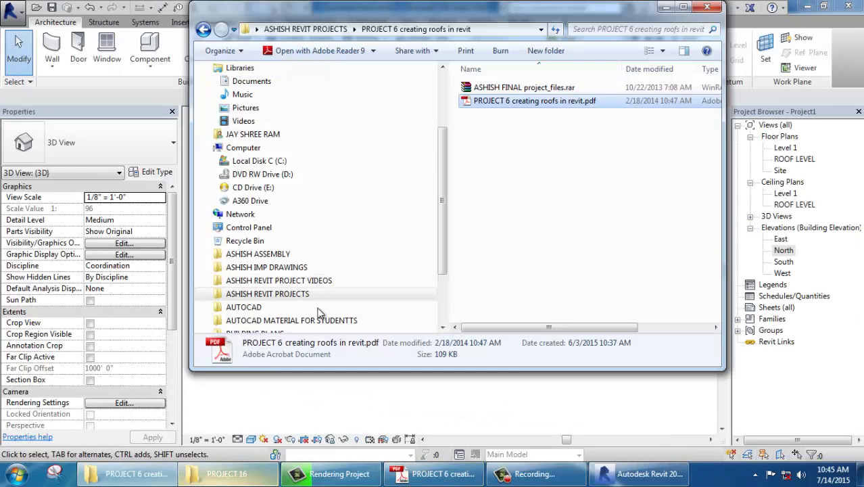
click(509, 89)
right_click(509, 89)
click(521, 124)
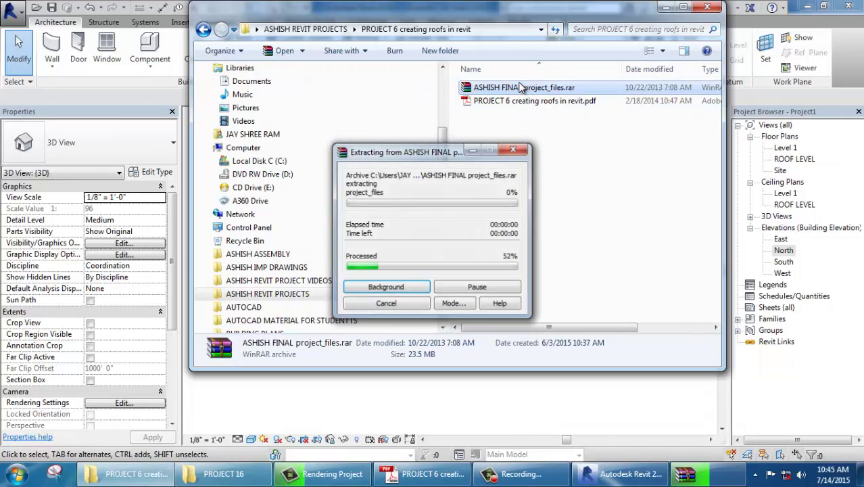
double_click(517, 88)
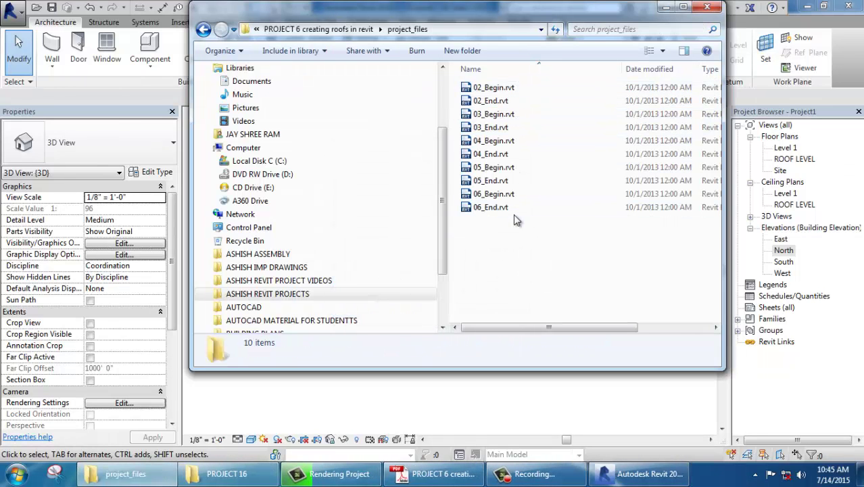
Open 05_Begin.rvt from the extracted project_files folder
click(534, 474)
click(629, 481)
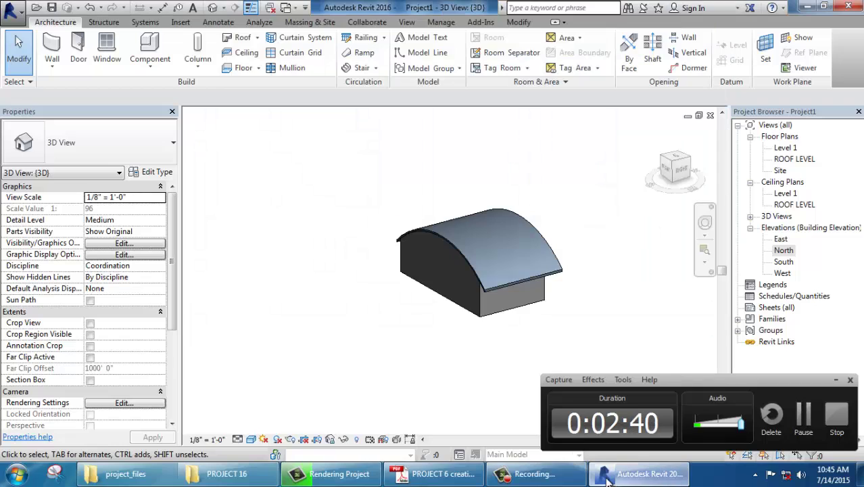
click(407, 477)
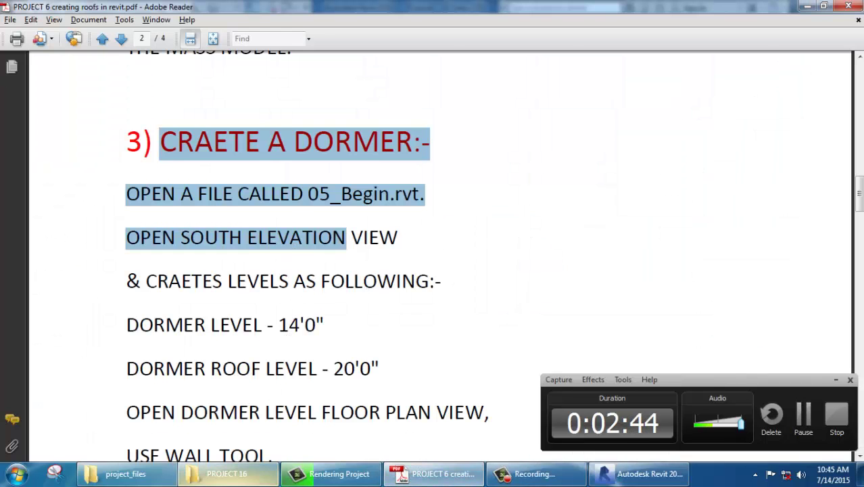
click(226, 473)
click(125, 473)
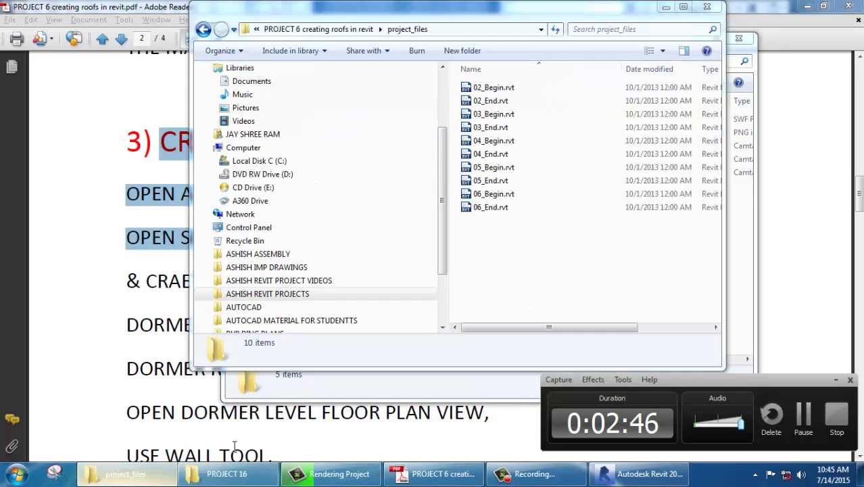
double_click(527, 165)
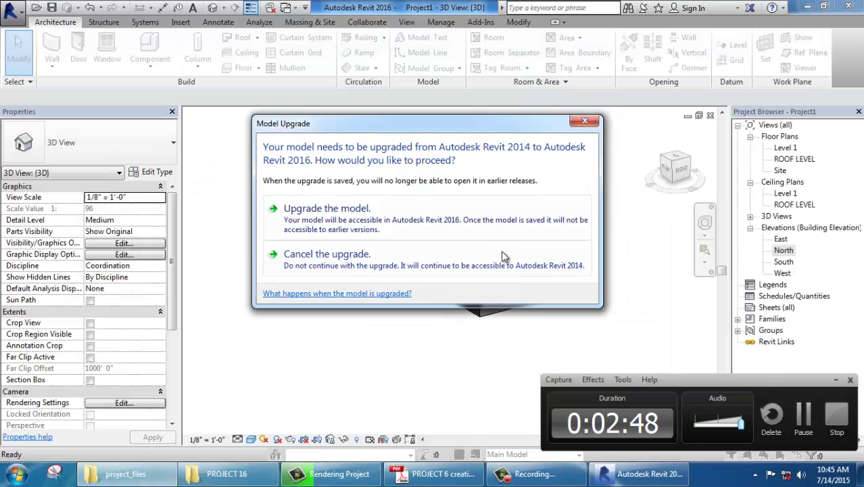
Upgrade 05_Begin.rvt to Revit 2016 and bring up the PDF's dormer level steps
click(481, 215)
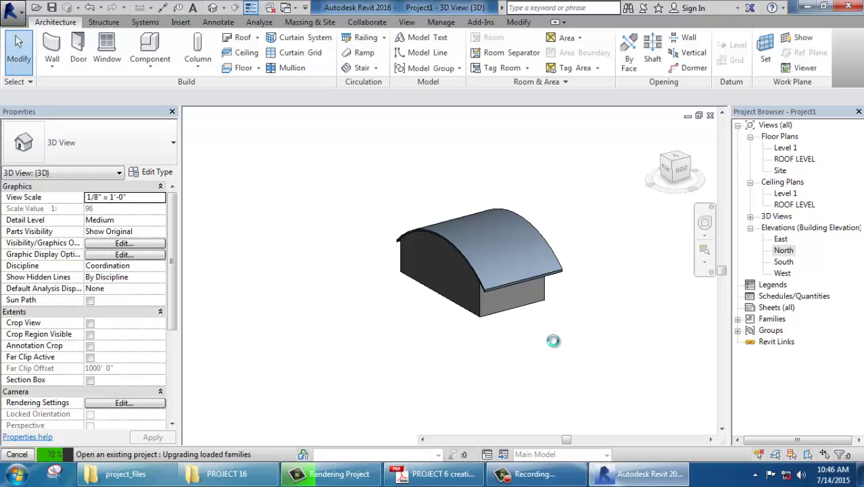
click(452, 476)
Highlight the South elevation and dormer level instructions in the PDF, then return to Revit
click(448, 292)
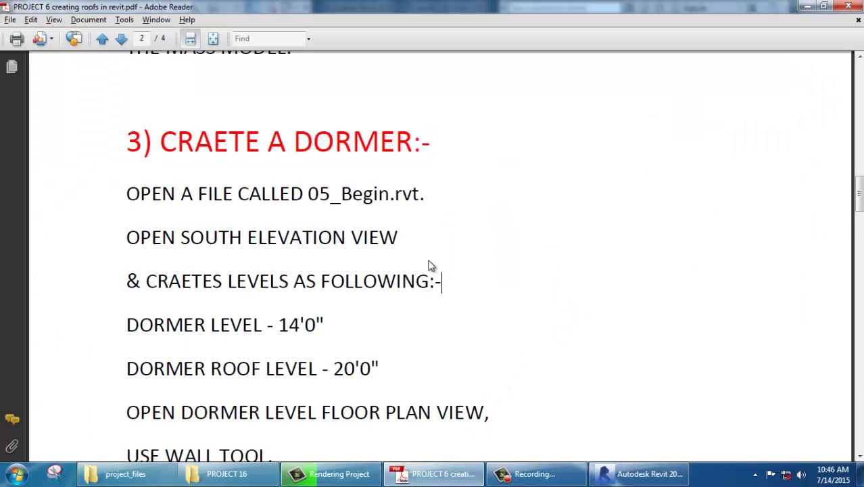
scroll(429, 263, down, 3)
mouse_move(205, 118)
mouse_down()
mouse_move(269, 120)
mouse_move(290, 162)
mouse_move(394, 177)
mouse_move(378, 216)
mouse_move(382, 243)
mouse_up()
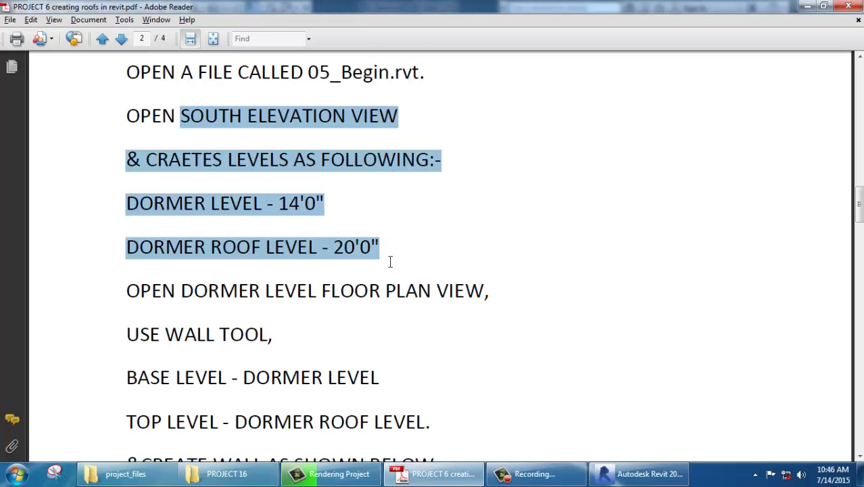
scroll(392, 265, down, 2)
key(alt+Tab)
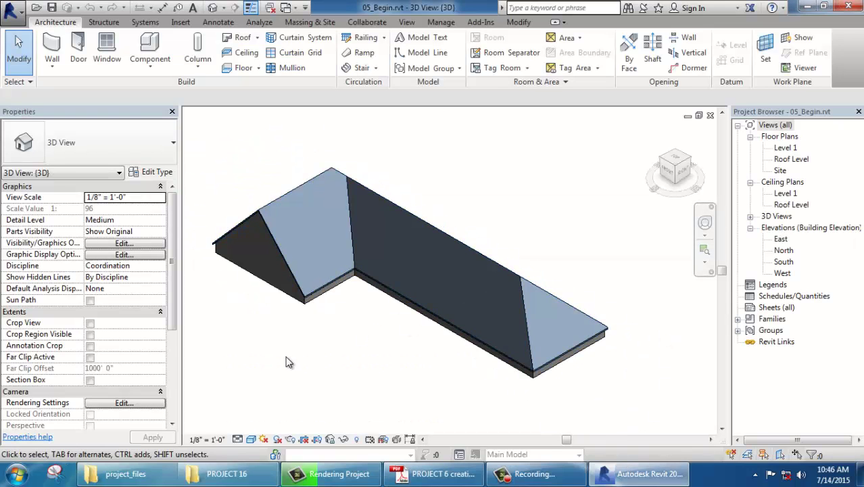
shift+middle_drag(327, 383, 504, 216)
shift+middle_drag(584, 214, 522, 313)
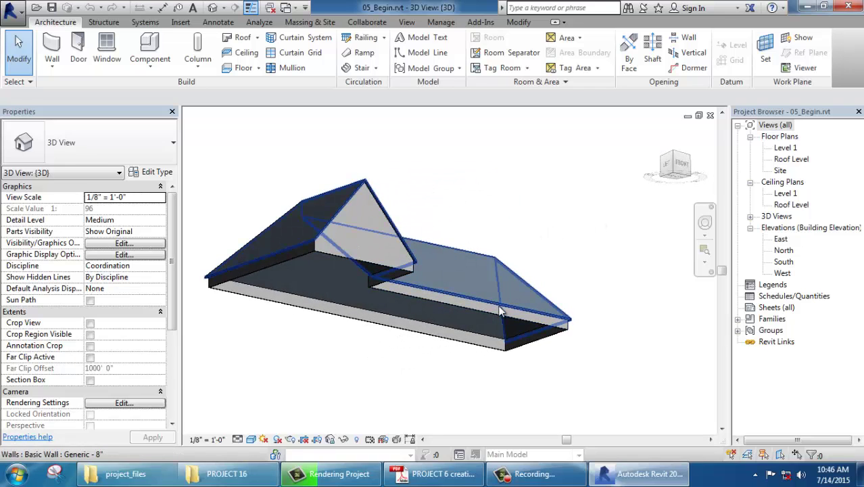
click(487, 277)
shift+middle_drag(487, 276, 419, 322)
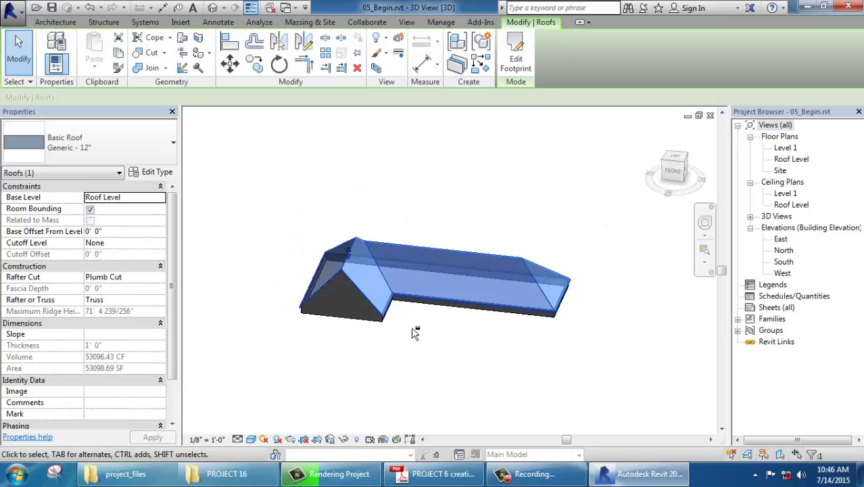
double_click(449, 267)
scroll(357, 193, up, 2)
scroll(332, 203, up, 2)
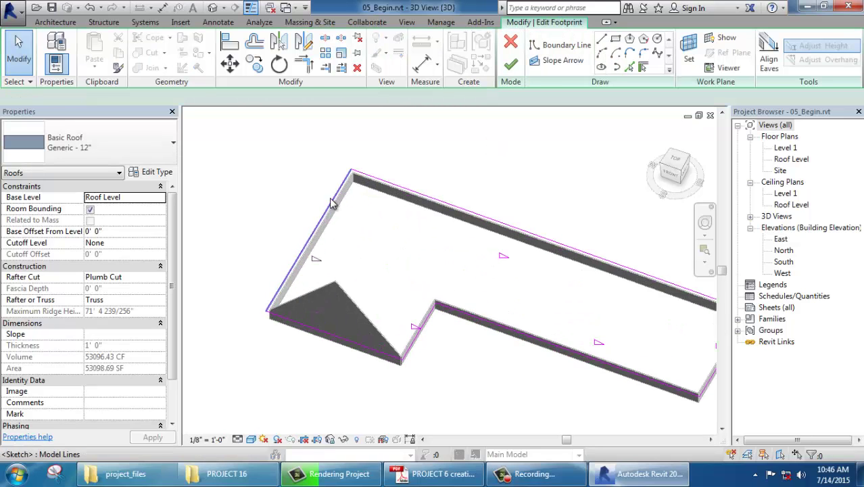
click(331, 203)
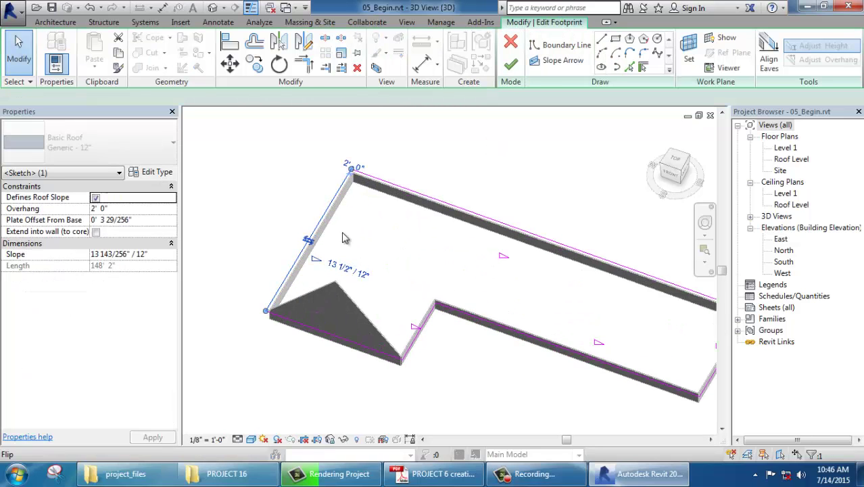
click(424, 327)
click(482, 323)
scroll(401, 285, down, 1)
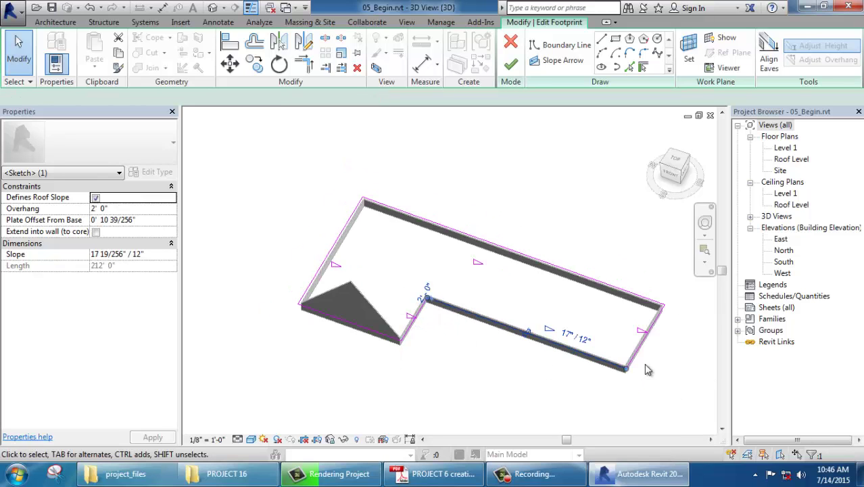
click(615, 290)
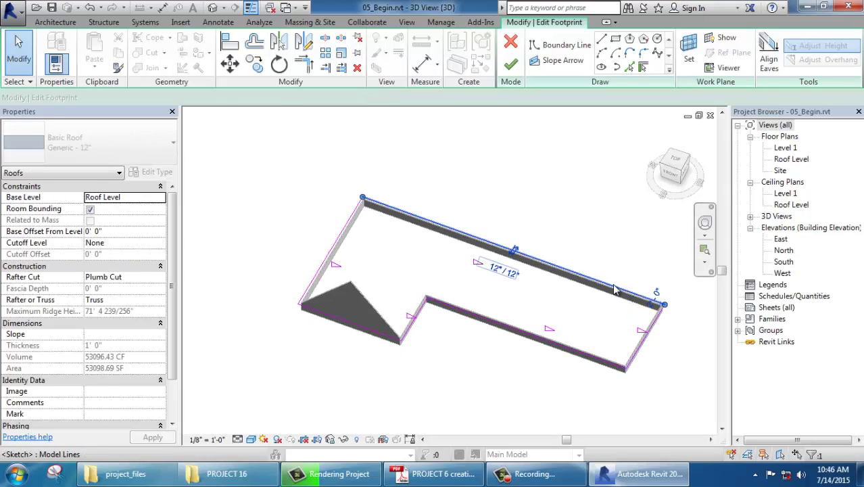
click(615, 291)
click(551, 154)
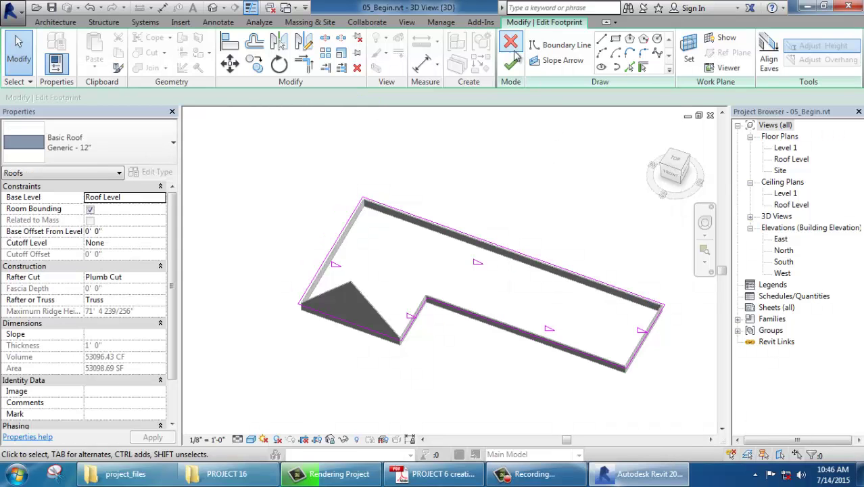
click(512, 61)
click(498, 238)
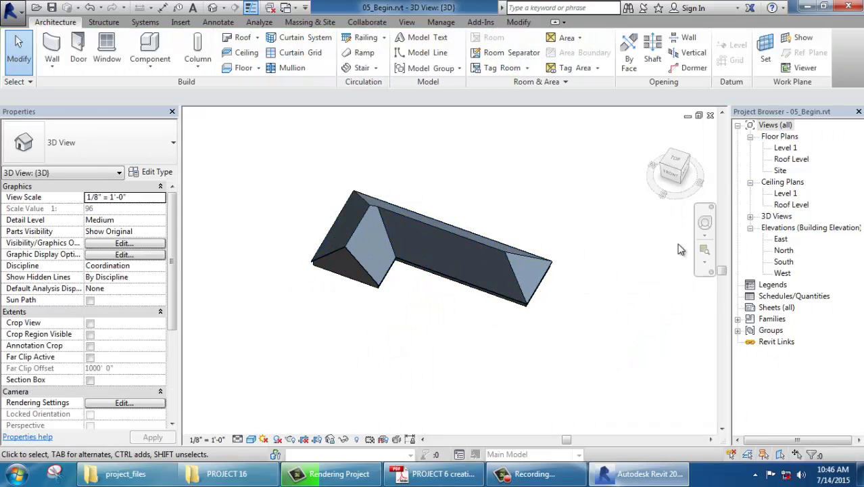
Open the South elevation and draw two new level lines above the roof
double_click(781, 262)
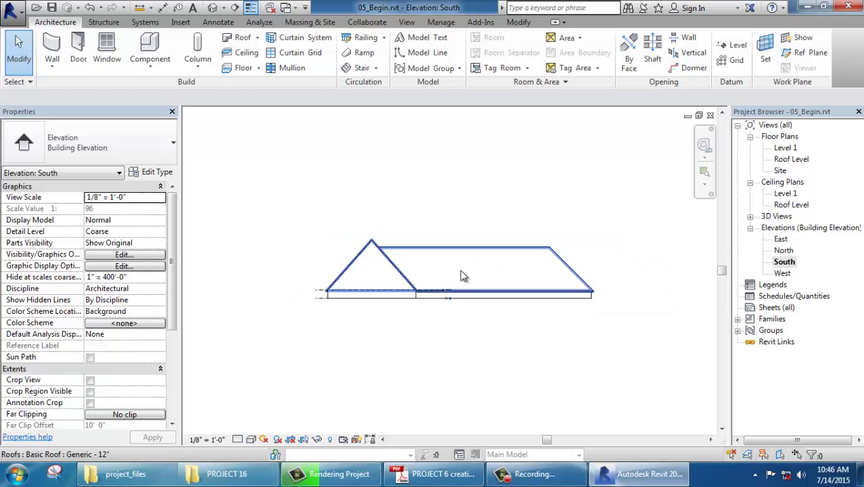
key(l)
key(l)
scroll(415, 298, up, 3)
scroll(277, 292, down, 1)
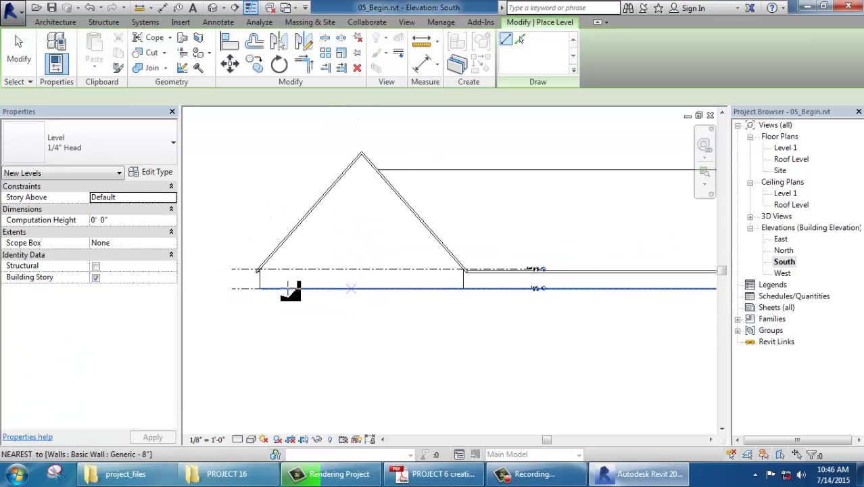
scroll(271, 284, up, 1)
click(233, 244)
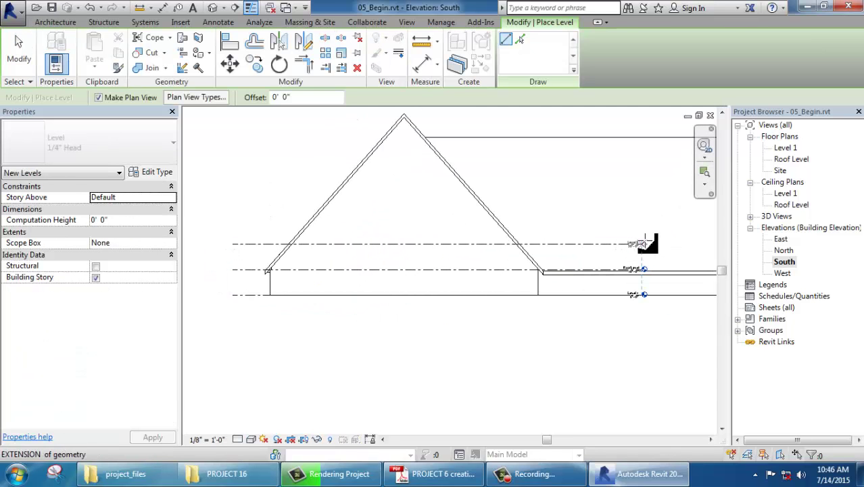
click(641, 243)
click(232, 219)
click(641, 219)
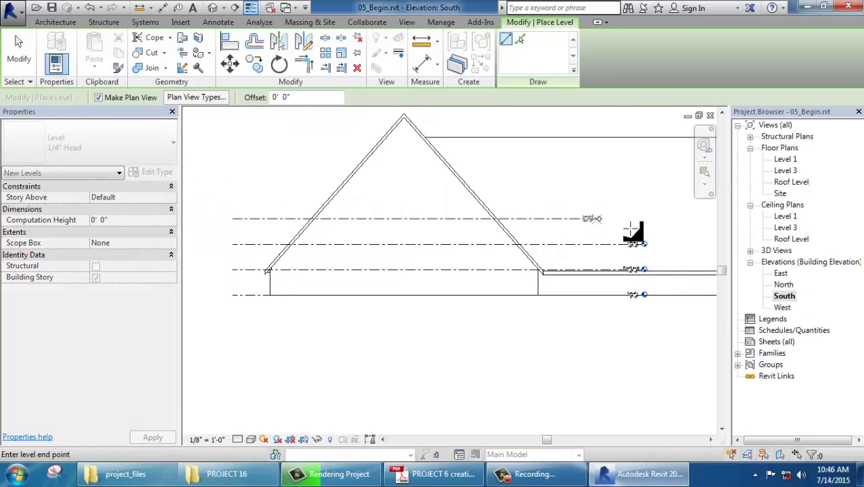
scroll(646, 233, up, 2)
scroll(646, 243, up, 3)
key(Escape)
key(Escape)
Clear the roof selection and start renaming Level 3 to DORMER LVL
scroll(609, 264, up, 2)
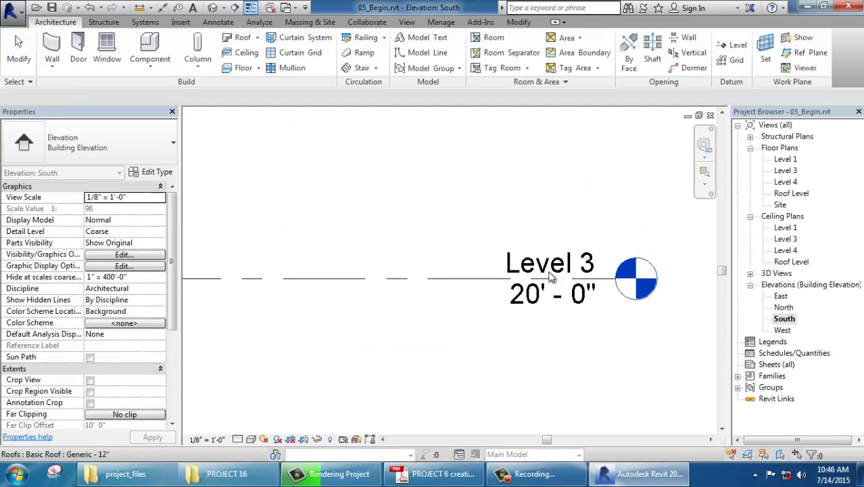
click(553, 270)
scroll(288, 219, down, 5)
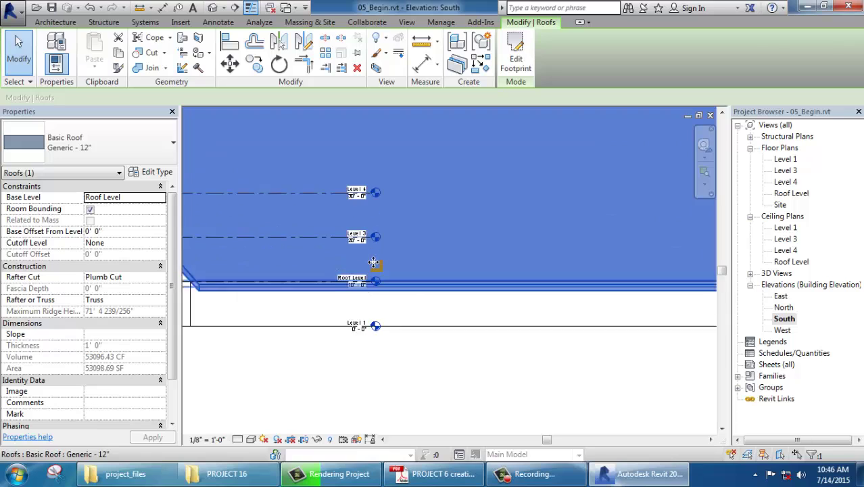
key(Escape)
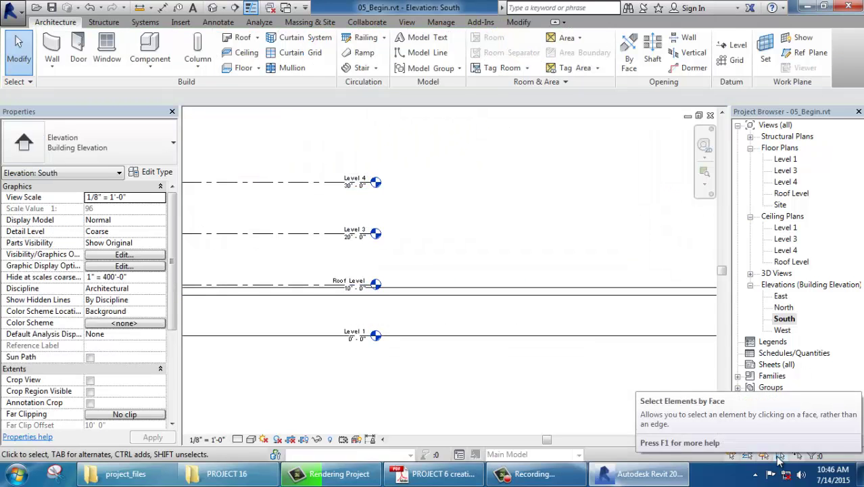
scroll(359, 233, up, 2)
scroll(365, 232, up, 2)
double_click(365, 232)
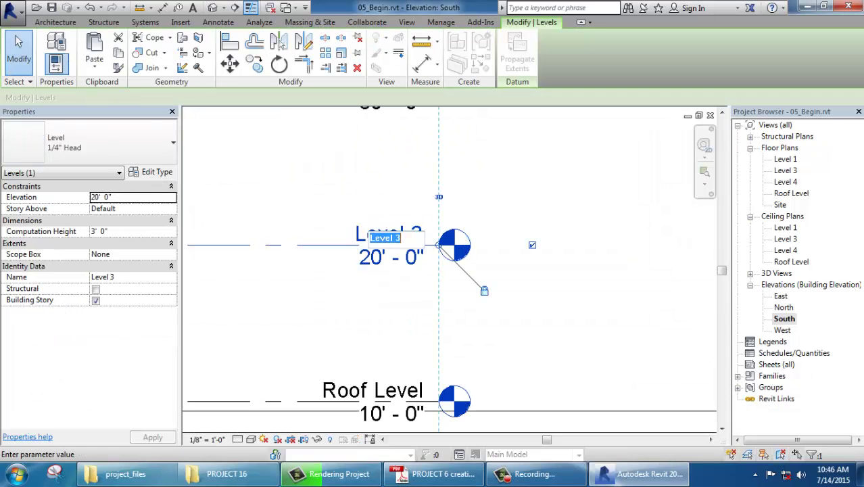
key(alt+Tab)
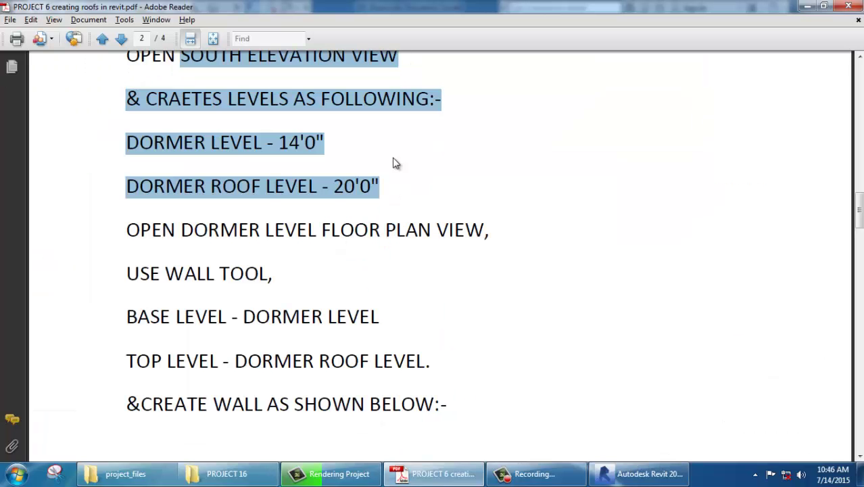
key(alt+Tab)
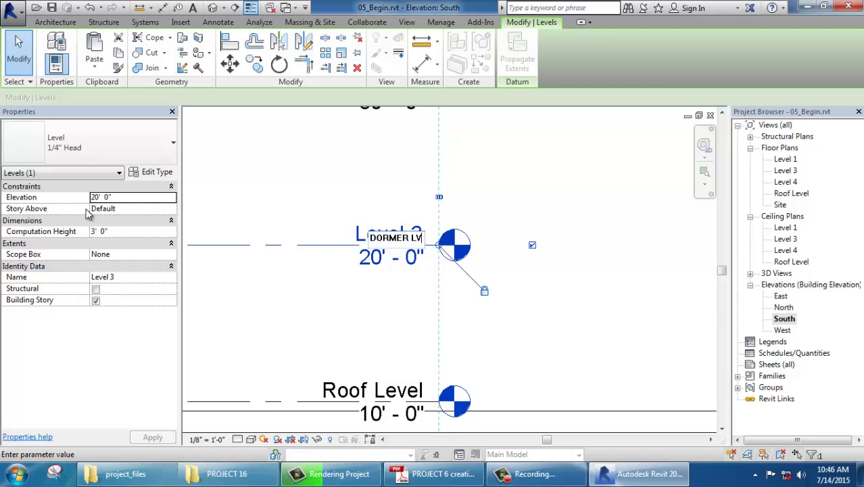
Name Level 3 DORMER LVL and set its elevation to 14'-0"
key(Return)
key(Return)
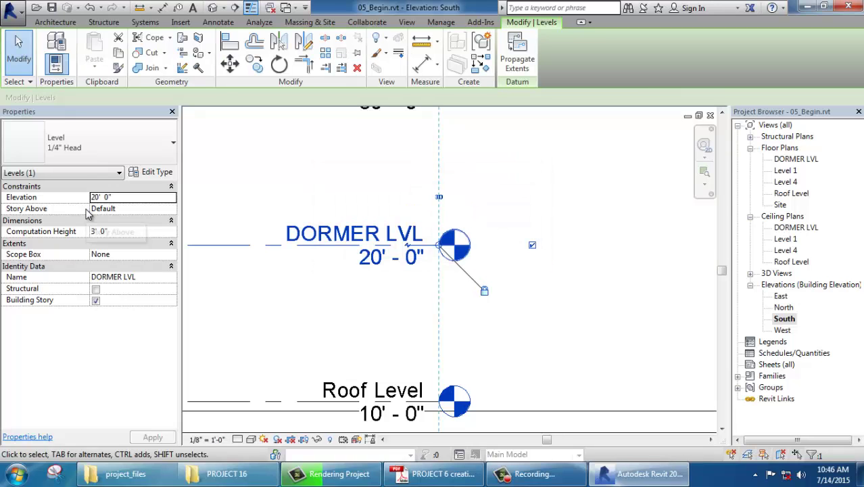
key(alt+Tab)
key(alt+Tab)
click(384, 261)
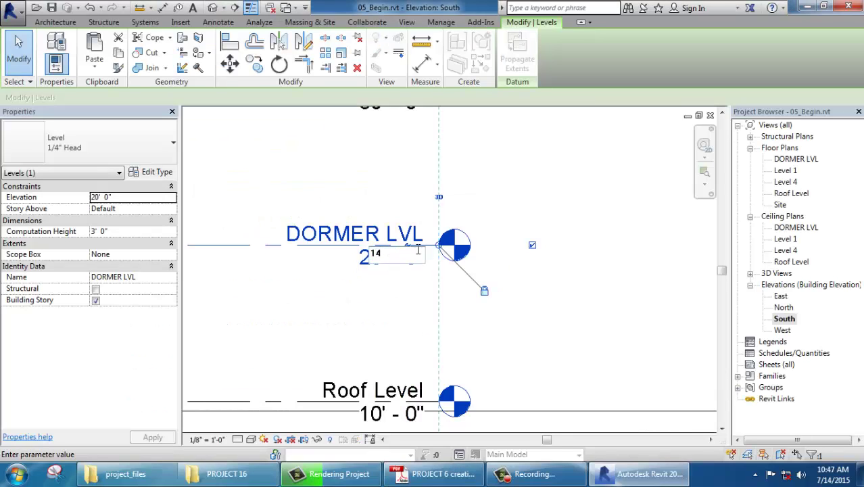
key(Return)
scroll(548, 353, down, 3)
scroll(524, 348, down, 2)
scroll(428, 154, up, 5)
key(Escape)
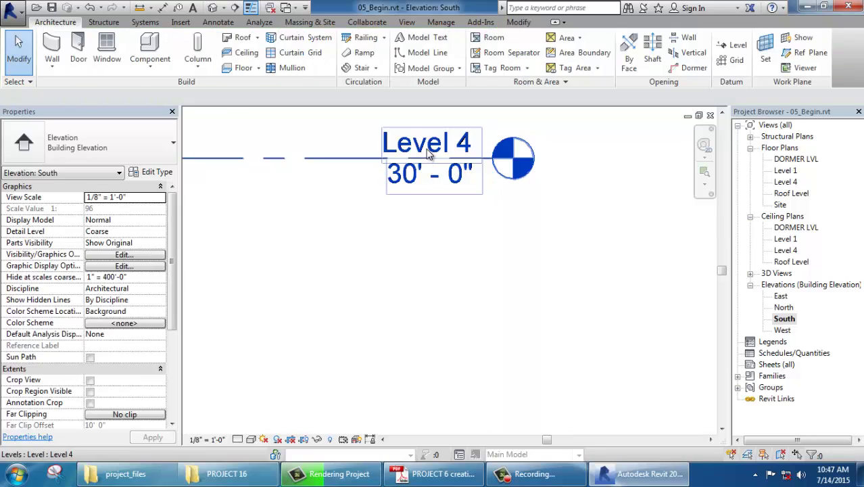
Rename Level 4 to DORMER ROOF LVL with elevation 20'-0", then check the PDF
double_click(427, 155)
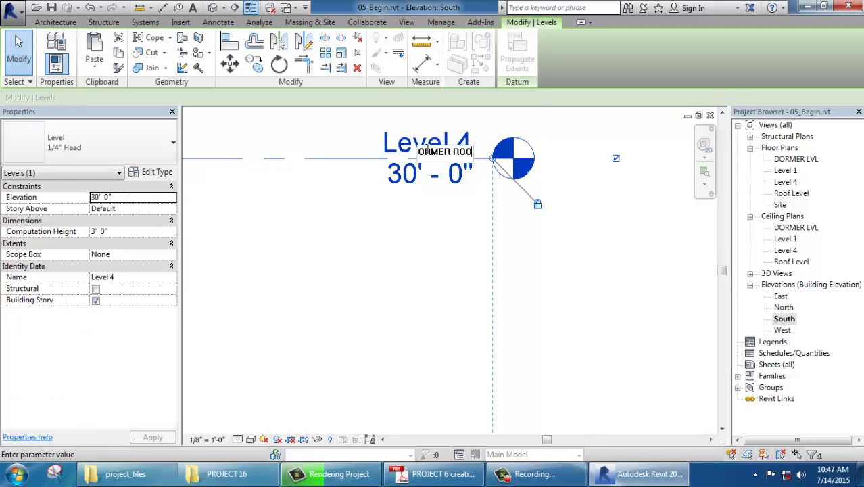
key(Return)
key(Return)
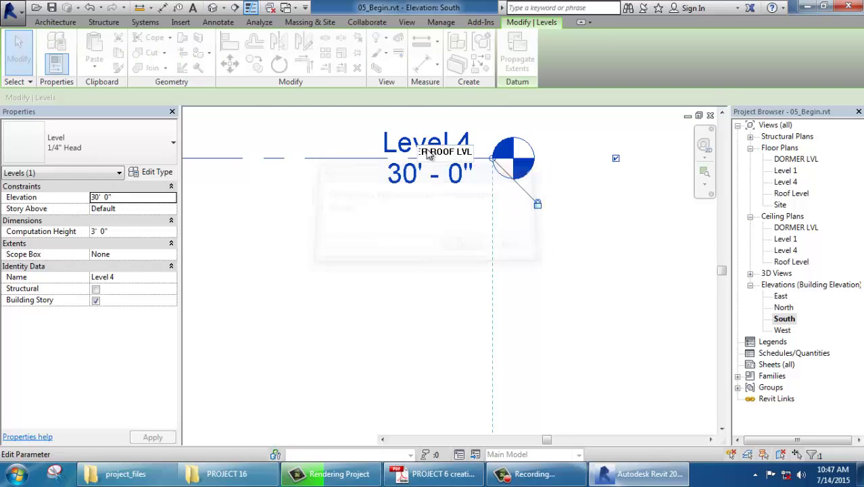
click(423, 192)
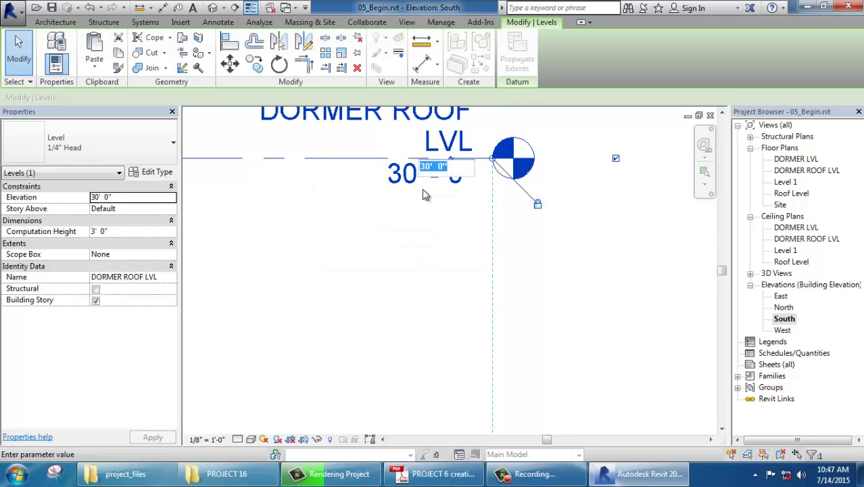
key(Return)
key(Escape)
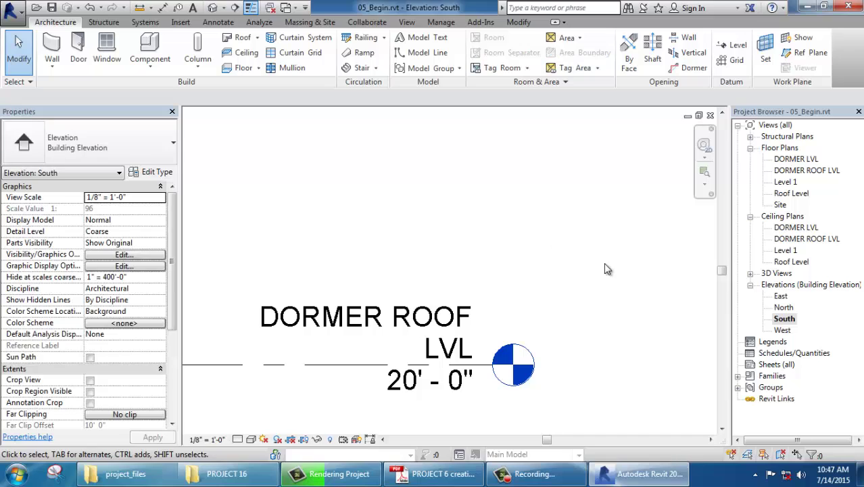
key(alt+Tab)
scroll(253, 278, down, 1)
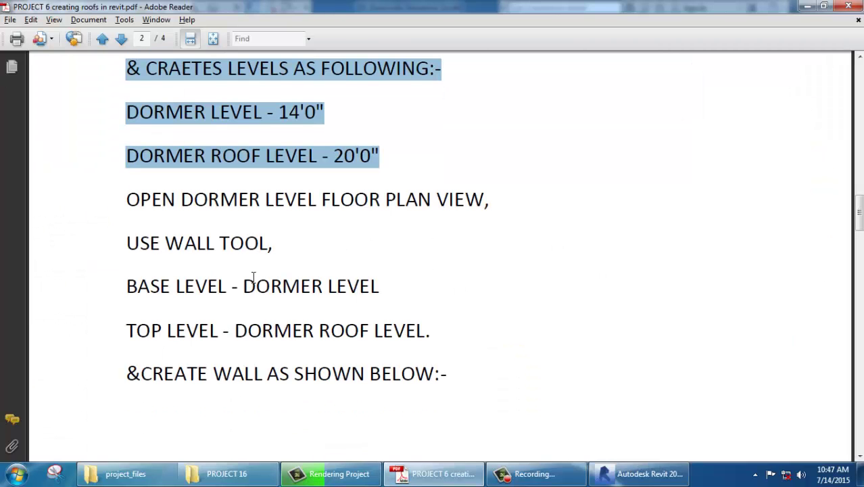
key(alt+Tab)
On the DORMER LVL plan, start an architectural wall with top constraint DORMER ROOF LVL
double_click(811, 160)
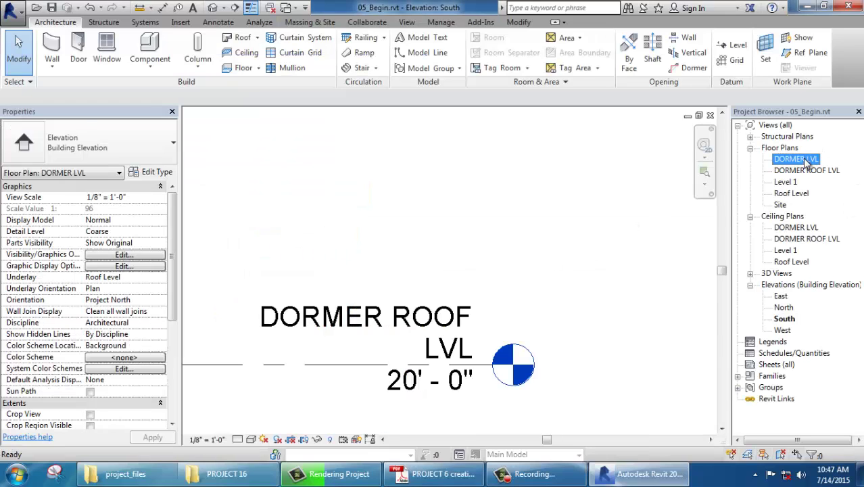
scroll(421, 341, down, 3)
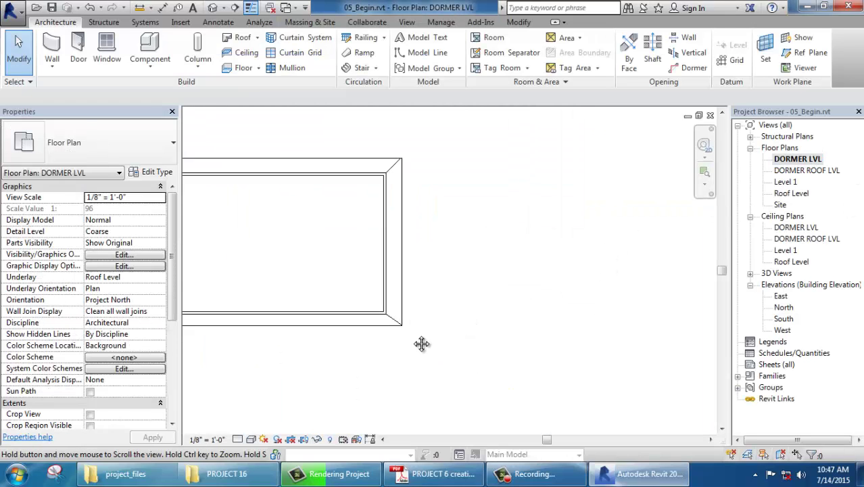
scroll(420, 341, down, 1)
click(52, 65)
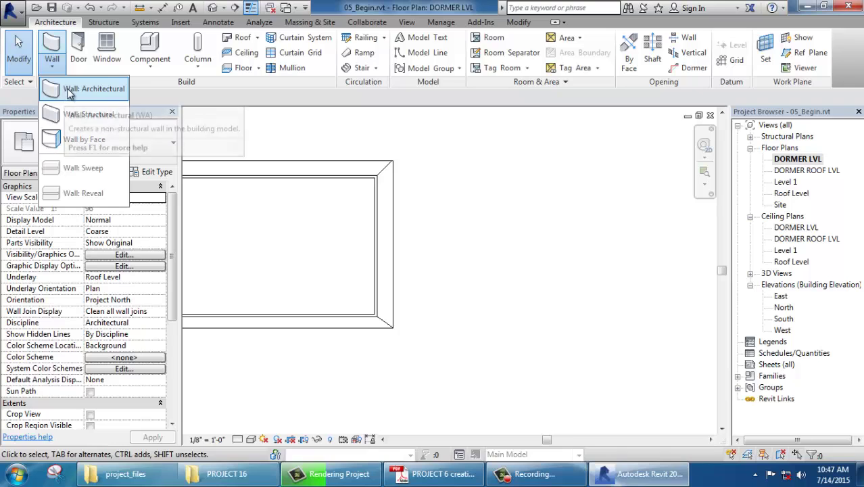
click(64, 95)
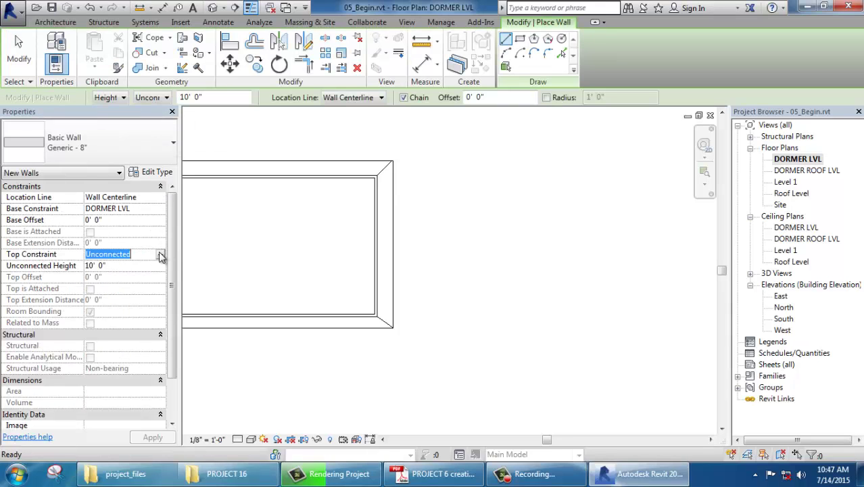
click(161, 255)
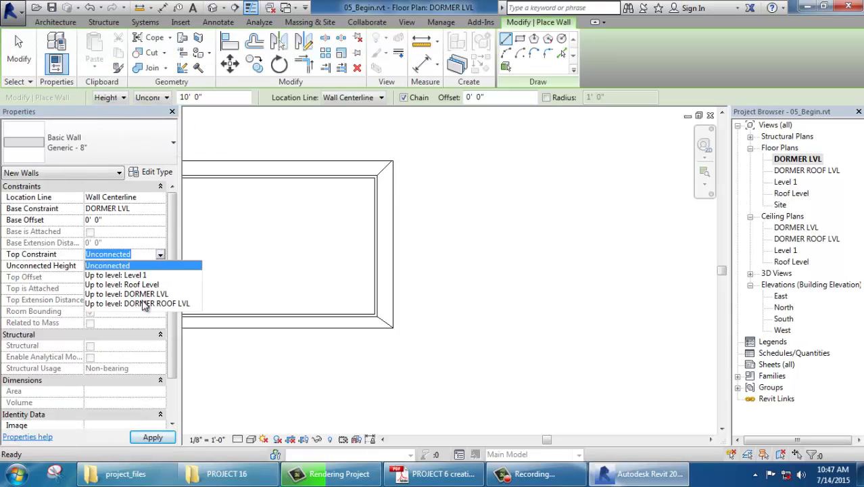
click(144, 303)
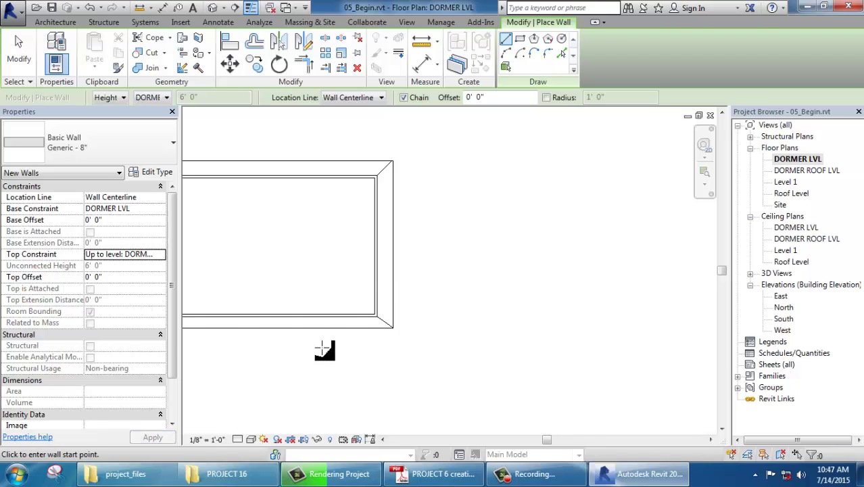
Highlight the base and top level wall instructions in the tutorial PDF
key(alt+Tab)
scroll(311, 220, down, 1)
scroll(305, 221, down, 1)
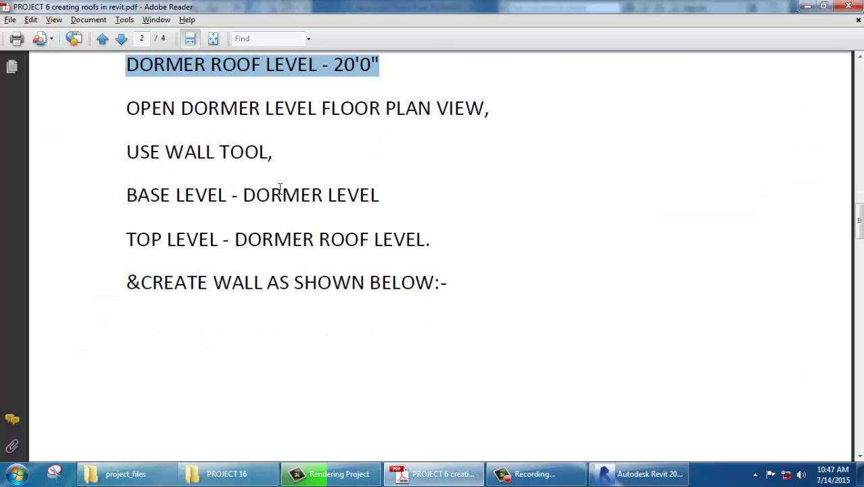
drag(280, 189, 401, 232)
scroll(392, 271, down, 5)
scroll(387, 308, down, 5)
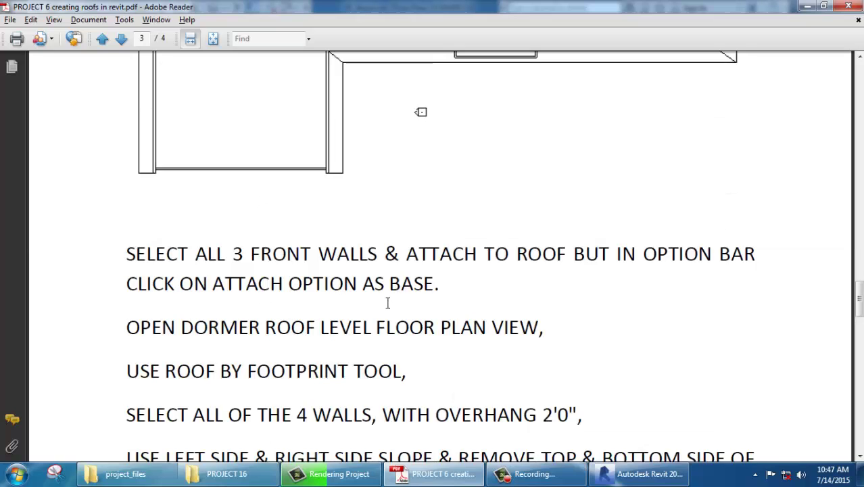
scroll(388, 297, up, 3)
scroll(388, 283, up, 1)
key(alt+Tab)
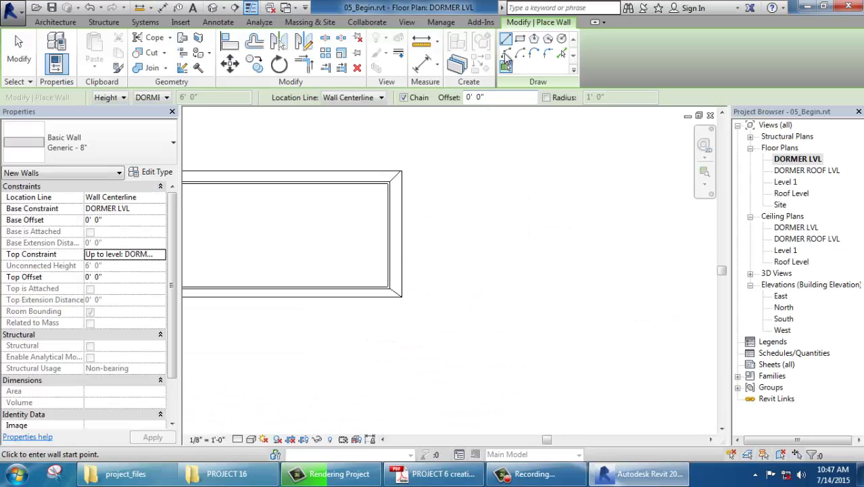
Draw the dormer walls as a 61'-6" by 25'-6" rectangle
click(520, 39)
middle_drag(194, 264, 290, 238)
click(327, 278)
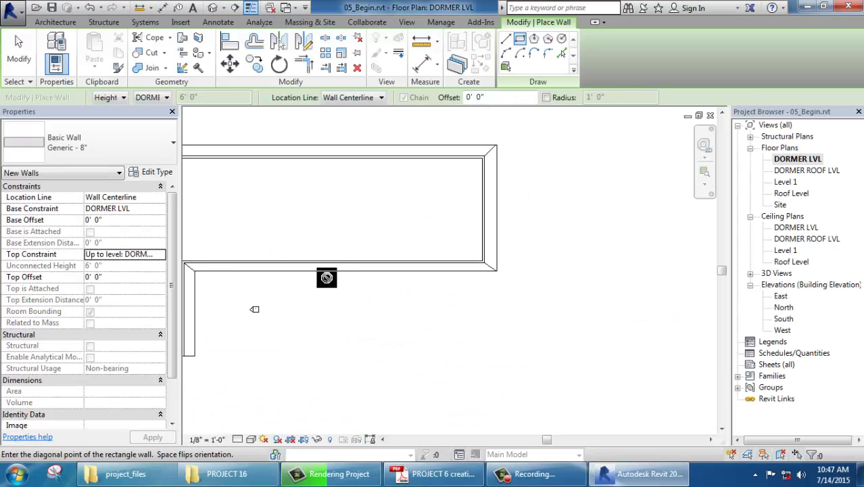
scroll(327, 277, up, 2)
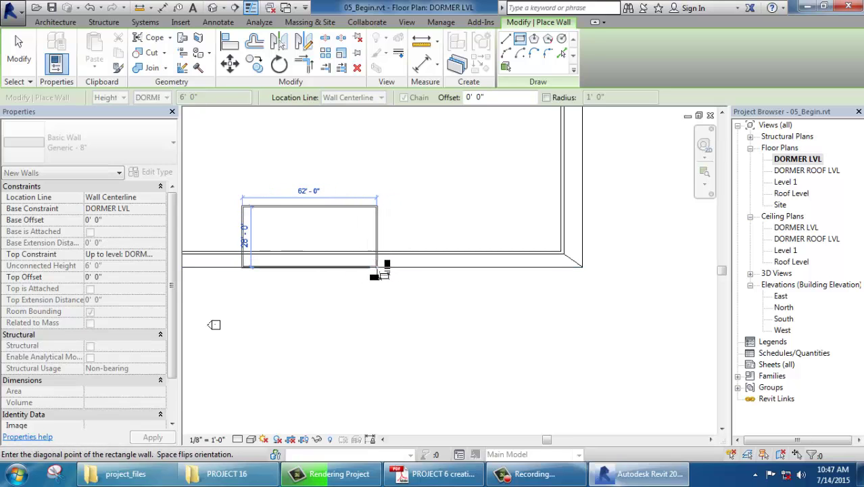
click(381, 269)
key(Escape)
key(Escape)
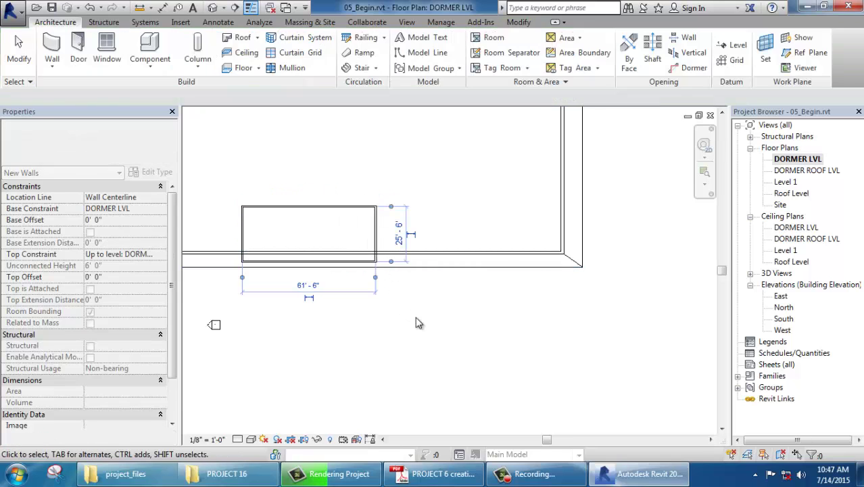
Highlight the attach-as-base instruction in the PDF and return to Revit
key(alt+Tab)
scroll(415, 316, down, 5)
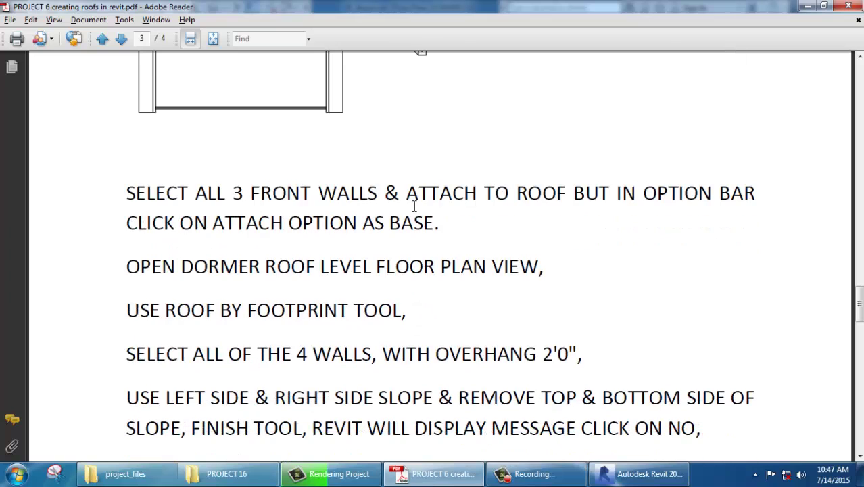
drag(285, 223, 384, 230)
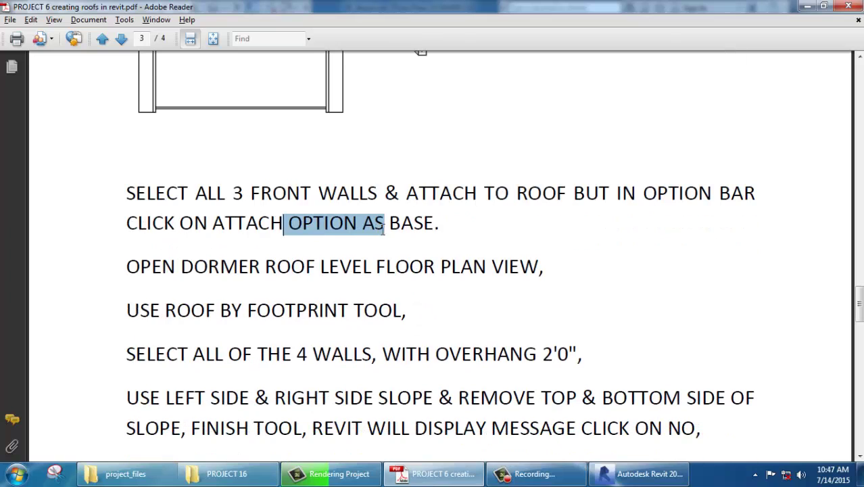
key(alt+Tab)
In the default 3D view, select the front dormer walls and attach their bases to the hipped roof
click(212, 8)
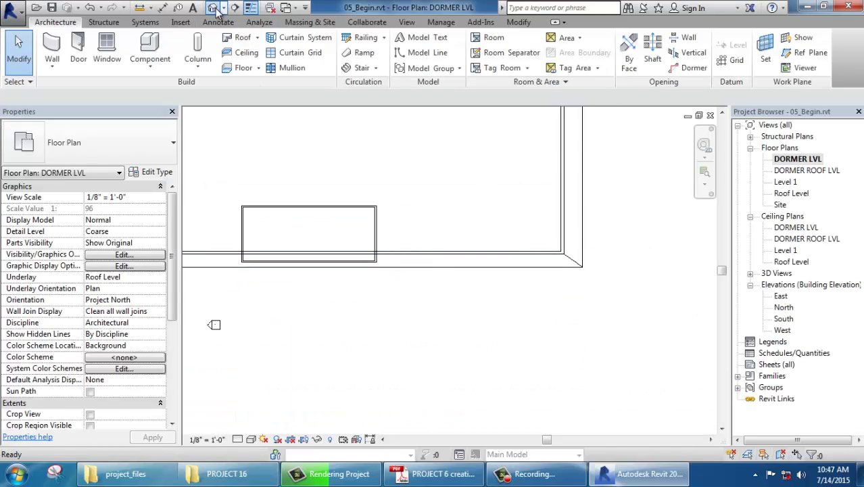
scroll(420, 296, up, 5)
scroll(455, 272, up, 3)
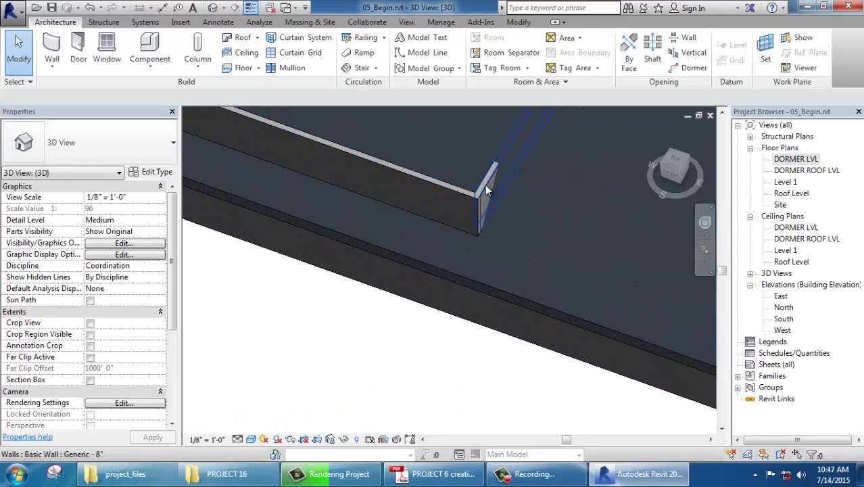
click(456, 187)
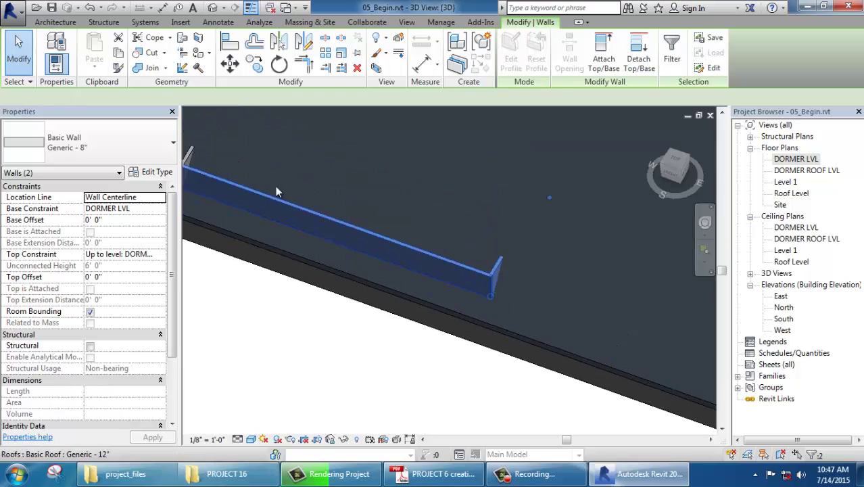
ctrl+click(276, 186)
scroll(258, 217, down, 2)
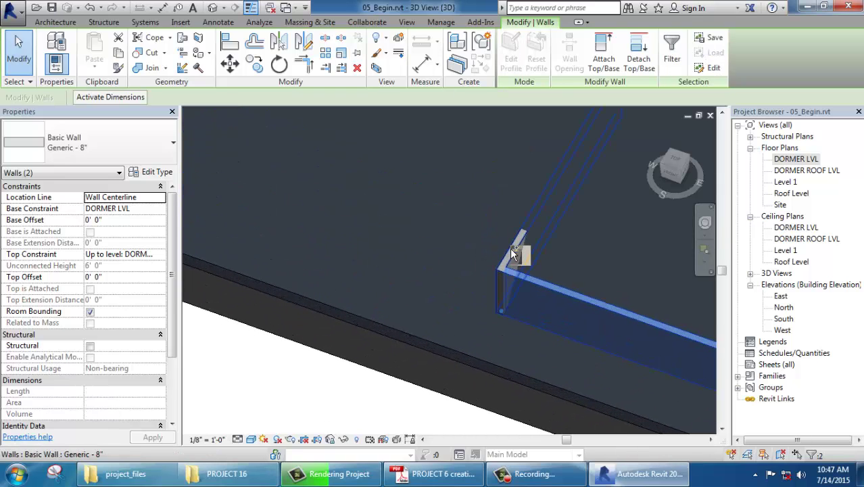
click(604, 60)
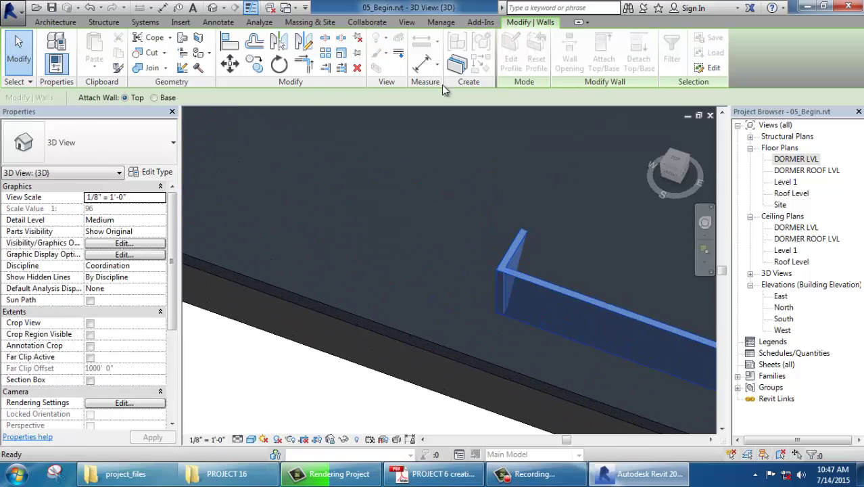
click(154, 97)
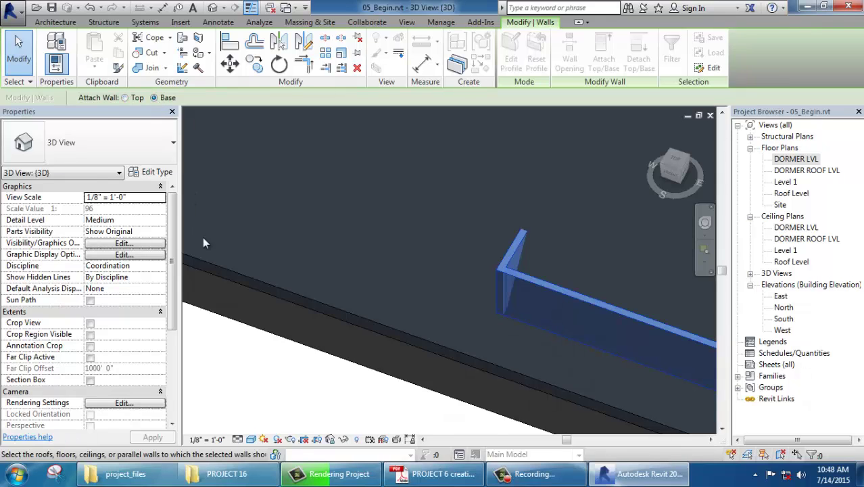
click(382, 326)
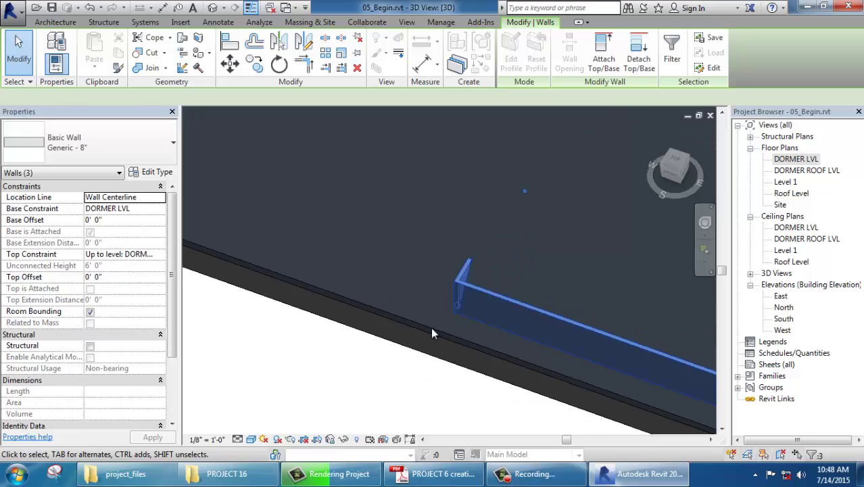
mouse_move(431, 327)
shift+middle_down()
mouse_move(443, 289)
mouse_move(427, 230)
shift+middle_up()
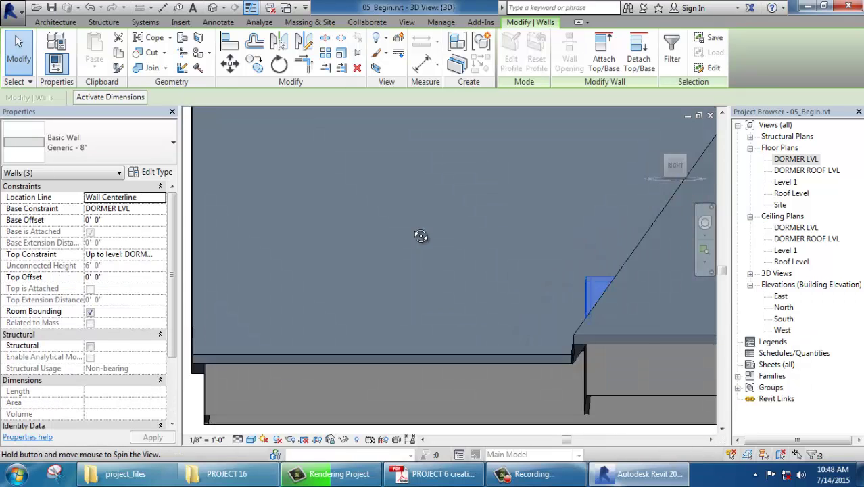
Highlight the DORMER ROOF LEVEL plan instruction in the tutorial PDF
key(alt+Tab)
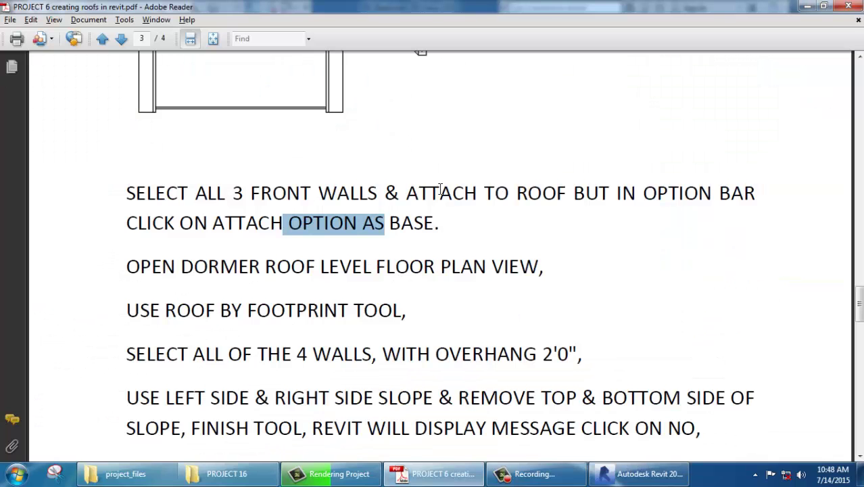
click(292, 265)
drag(181, 264, 427, 255)
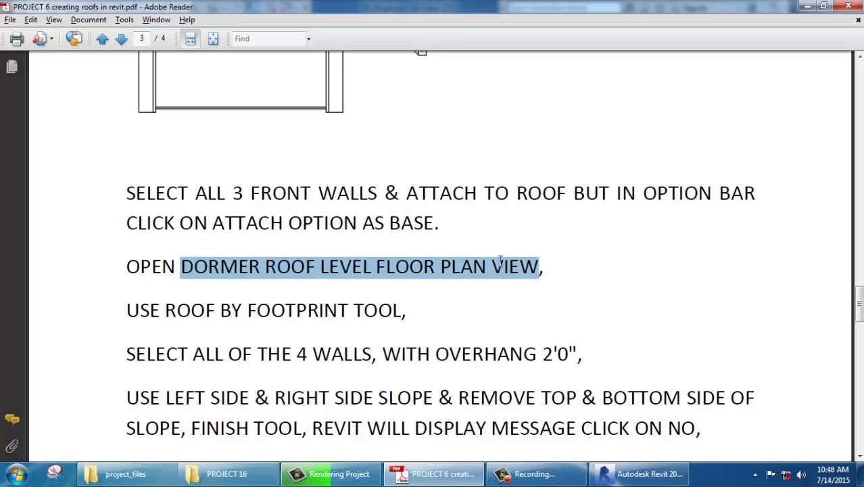
scroll(454, 260, down, 3)
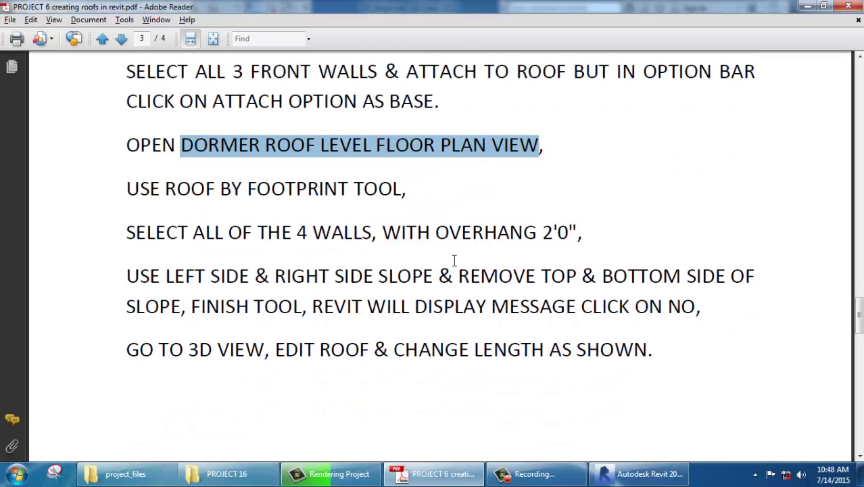
key(alt+Tab)
On the DORMER ROOF LVL plan, sketch a footprint roof by picking the chain of dormer walls
double_click(808, 170)
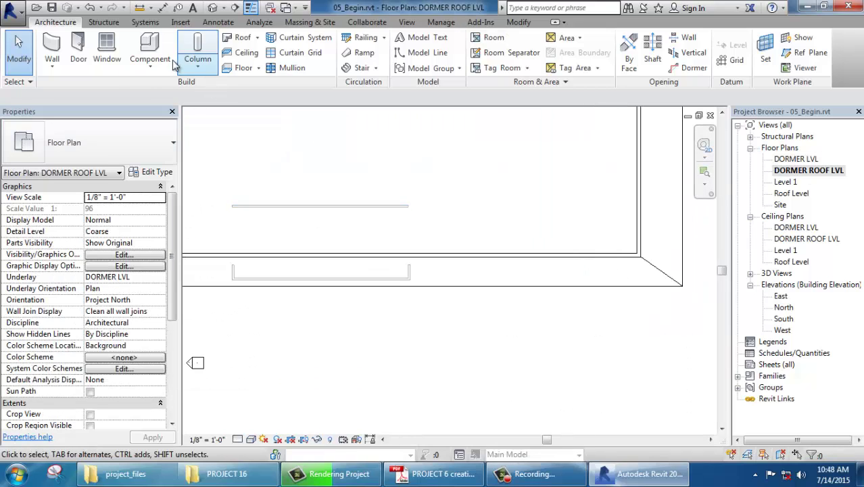
click(261, 38)
click(267, 59)
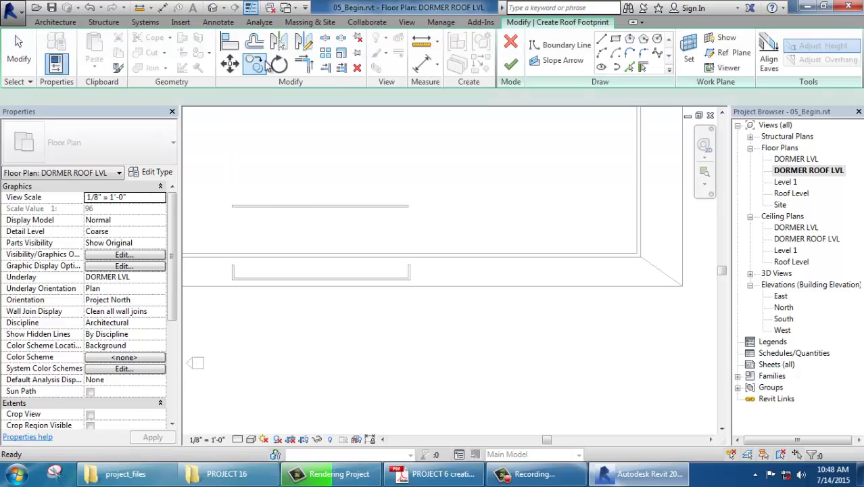
click(369, 205)
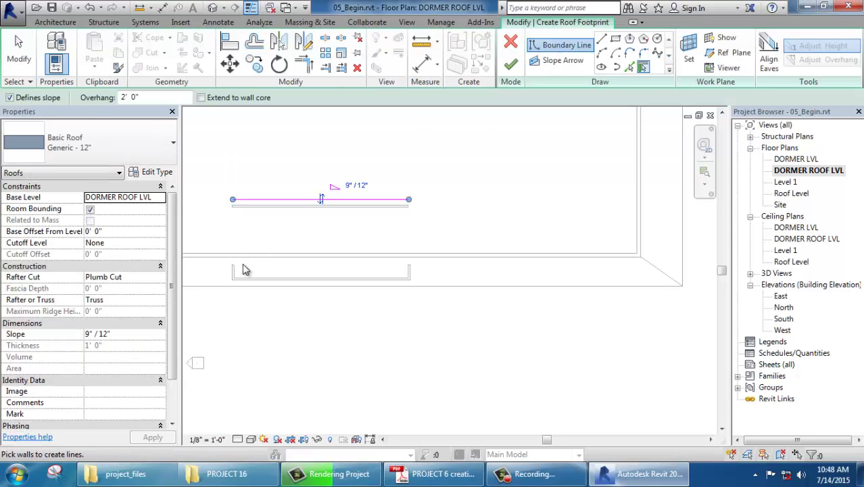
key(Tab)
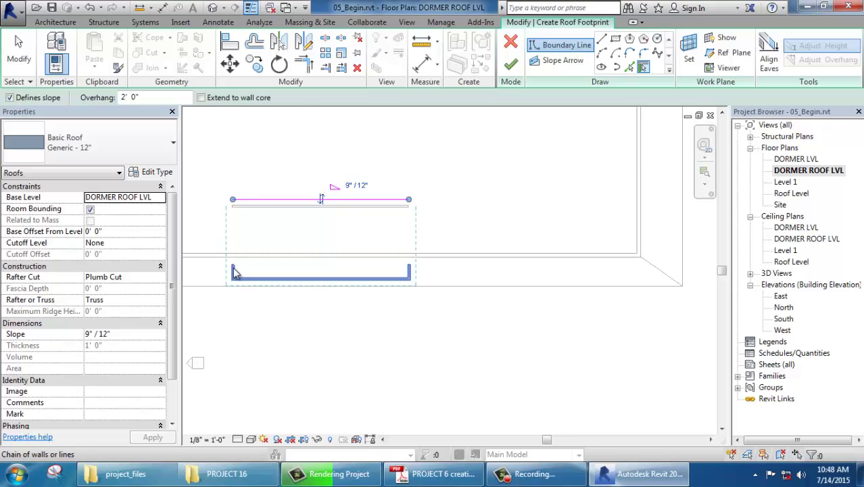
click(235, 272)
key(Escape)
Trim the top roof sketch line into corners with the left and right lines
scroll(250, 223, up, 2)
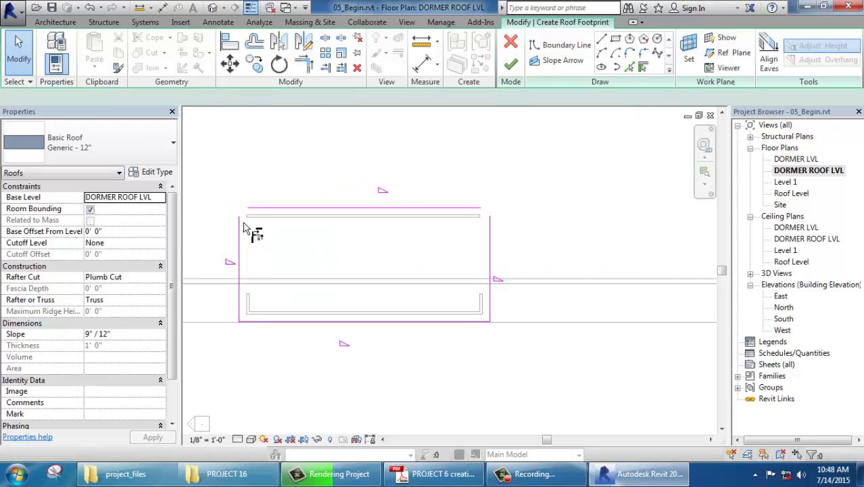
key(a)
key(l)
click(252, 216)
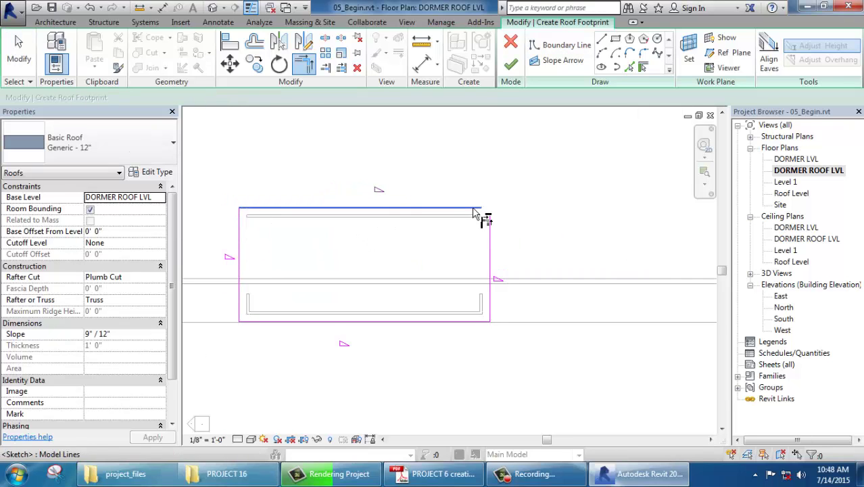
click(490, 227)
key(Escape)
scroll(459, 267, down, 1)
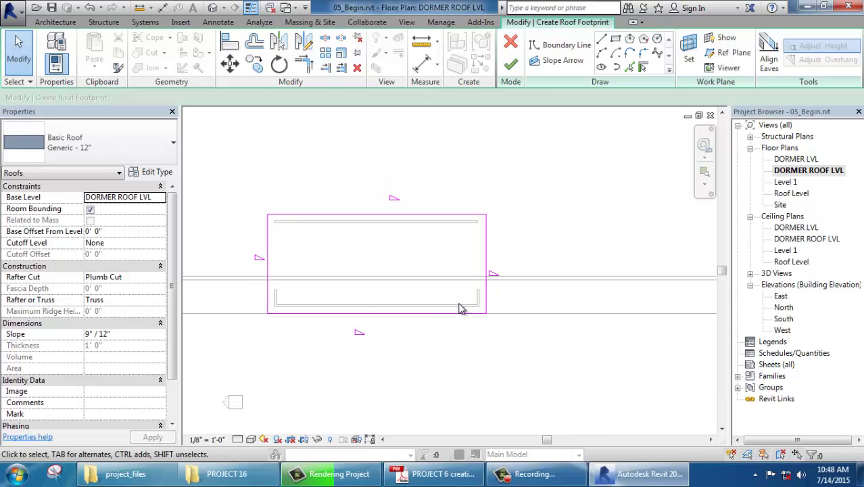
key(alt+Tab)
scroll(478, 254, down, 2)
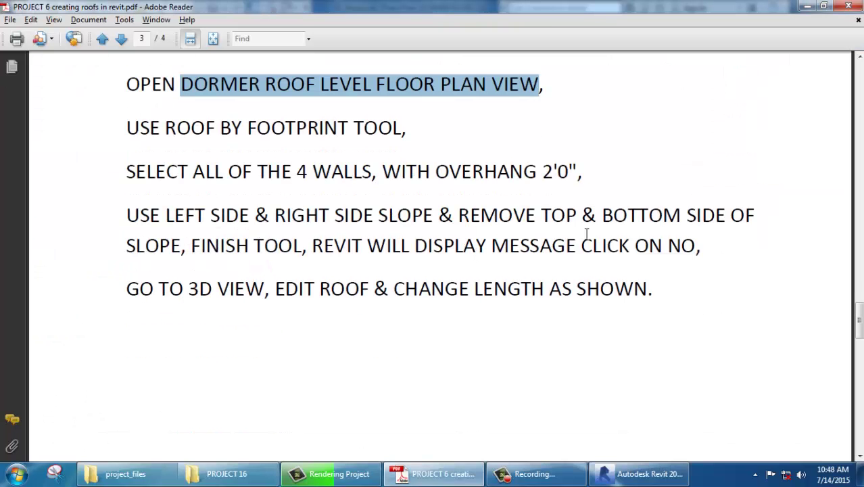
key(alt+Tab)
Turn off Defines Slope on the top and bottom lines and finish the dormer roof
click(423, 311)
ctrl+click(404, 215)
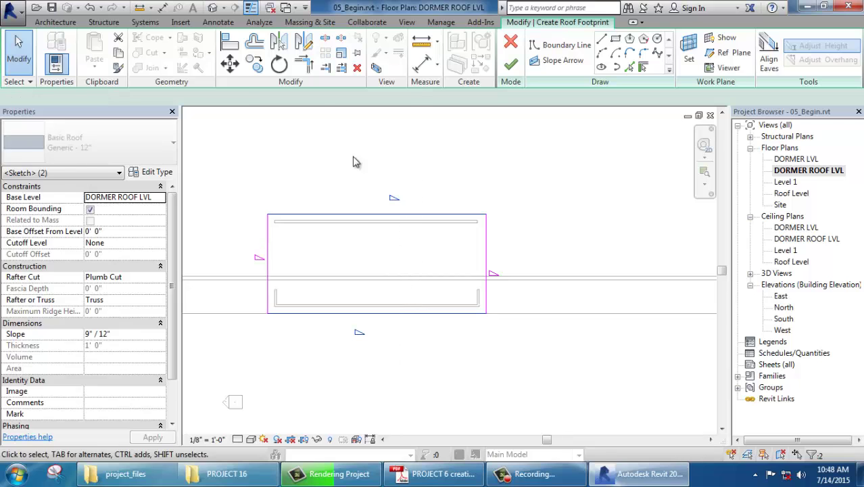
click(289, 98)
click(510, 64)
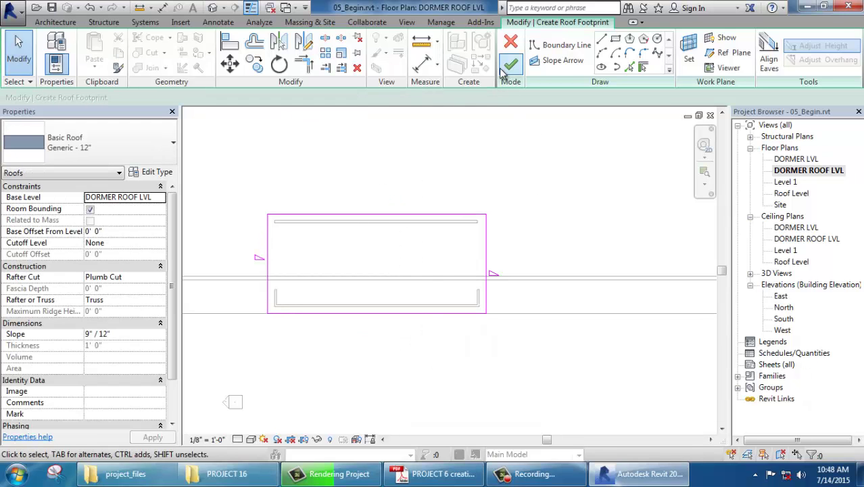
click(212, 8)
Move the dormer roof's front footprint line onto the front wall edge, shrinking the roof to 468.68 SF
mouse_move(414, 229)
shift+middle_down()
mouse_move(689, 321)
mouse_move(569, 205)
shift+middle_up()
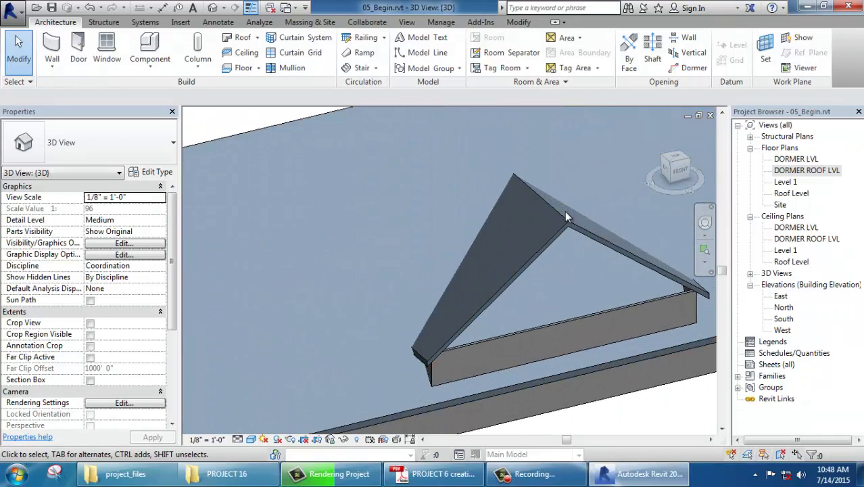
key(alt+Tab)
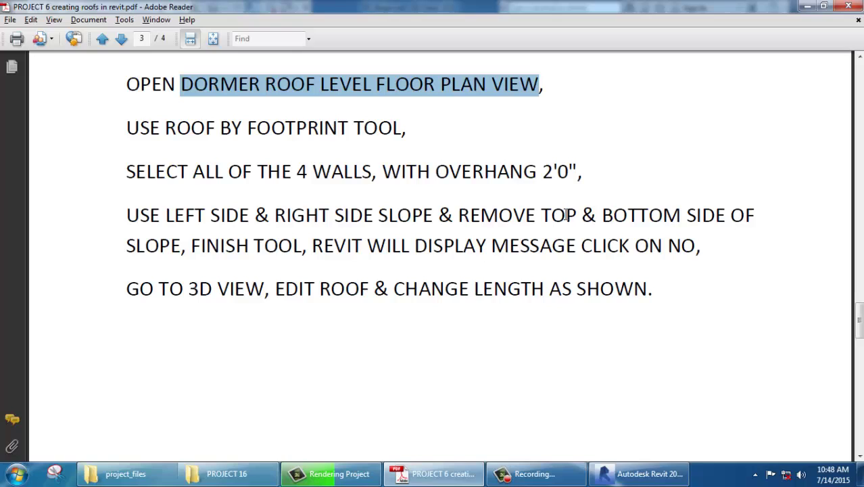
key(alt+Tab)
click(565, 215)
mouse_move(565, 215)
shift+middle_down()
mouse_move(525, 236)
mouse_move(664, 234)
mouse_move(569, 238)
shift+middle_up()
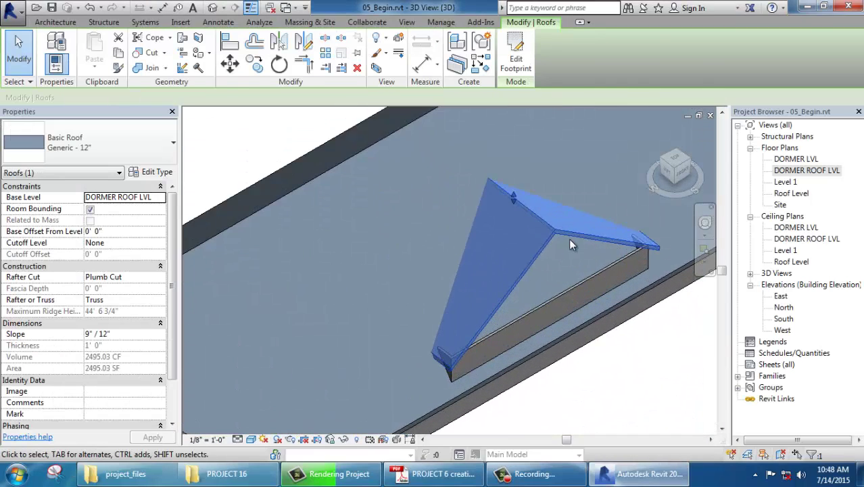
double_click(571, 232)
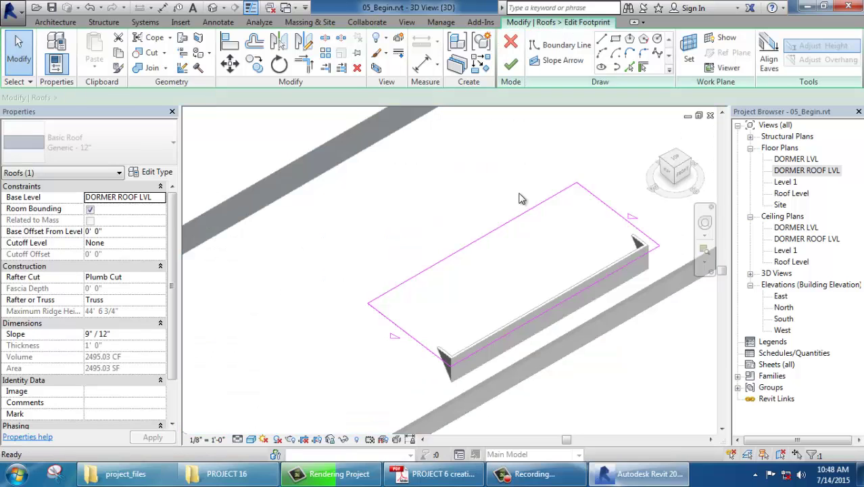
click(506, 231)
drag(498, 233, 576, 281)
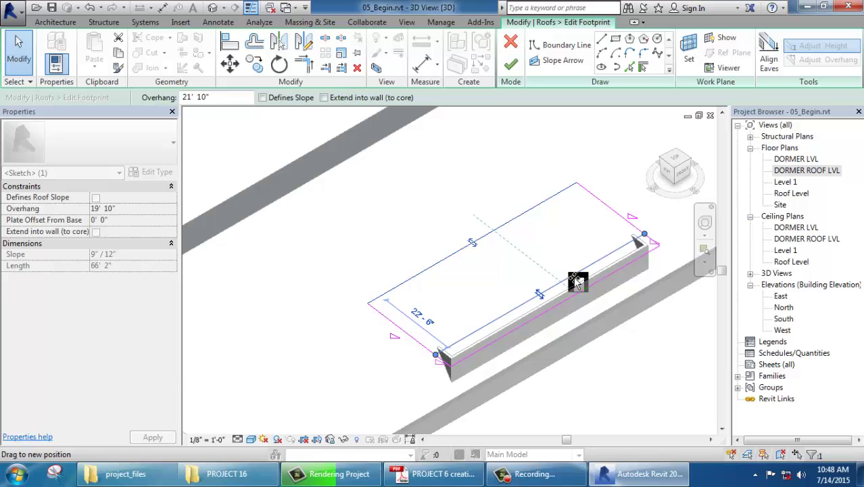
click(631, 402)
click(511, 63)
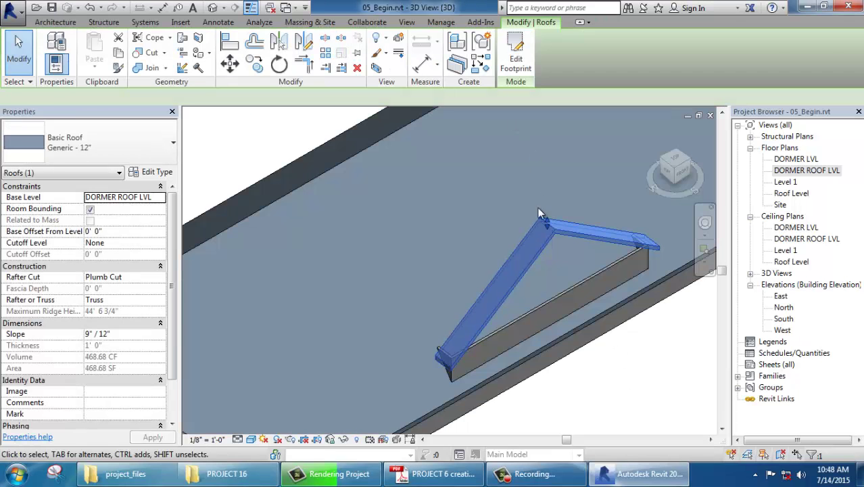
click(609, 367)
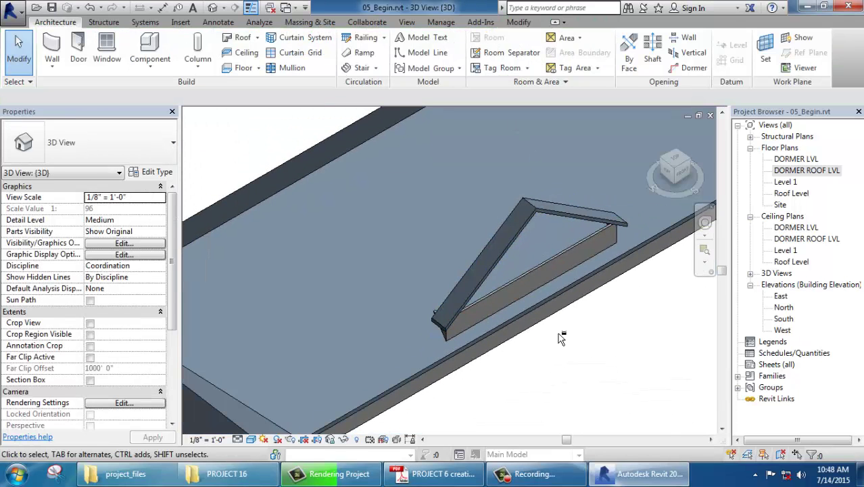
mouse_move(561, 338)
shift+middle_down()
mouse_move(552, 209)
mouse_move(445, 178)
shift+middle_up()
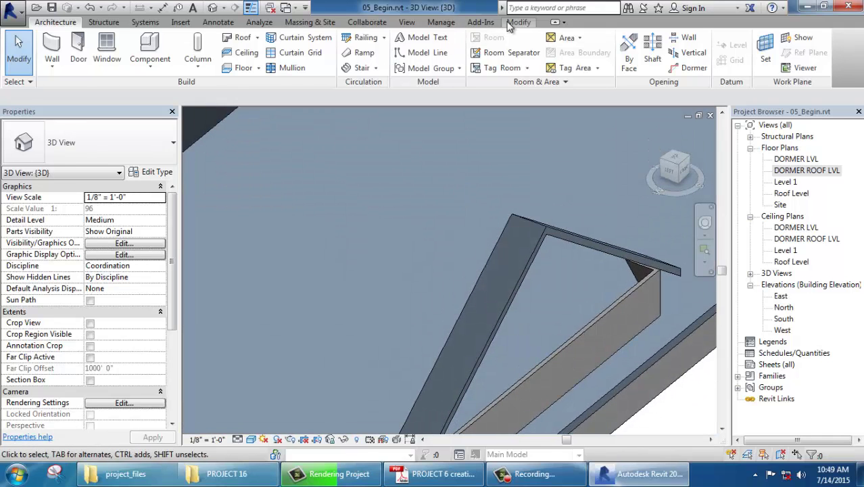
Join the dormer roof's back edge onto the main hipped roof with Join/Unjoin Roof
click(517, 22)
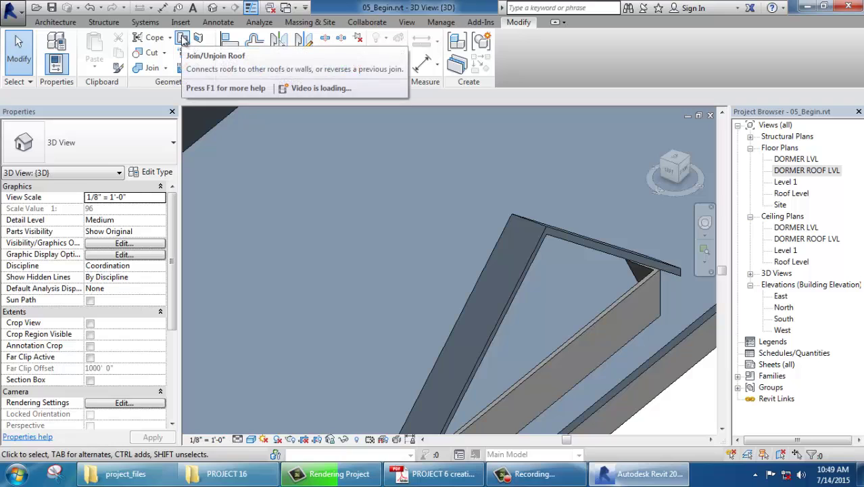
click(183, 38)
scroll(508, 223, down, 3)
scroll(505, 219, down, 2)
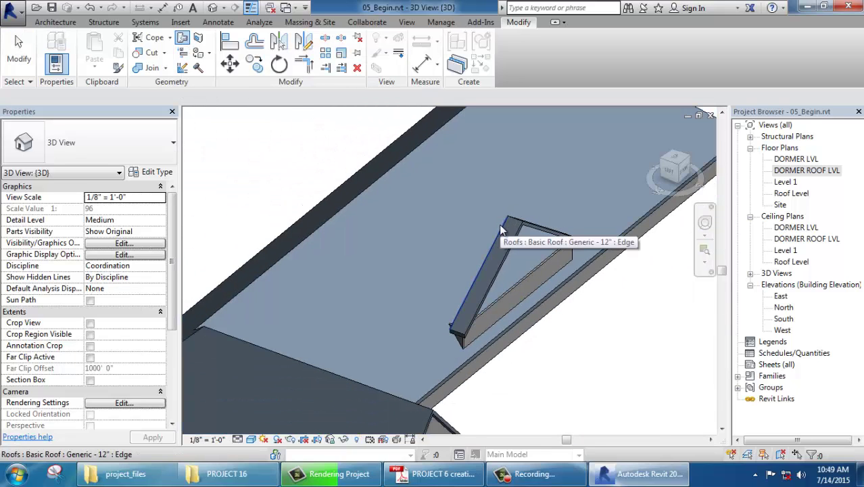
click(500, 230)
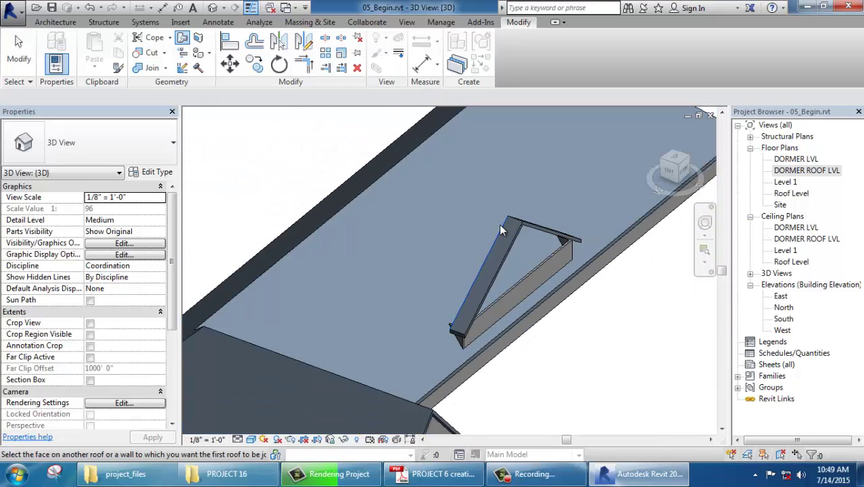
click(376, 182)
mouse_move(433, 222)
shift+middle_down()
mouse_move(288, 263)
mouse_move(462, 284)
shift+middle_up()
scroll(462, 284, up, 3)
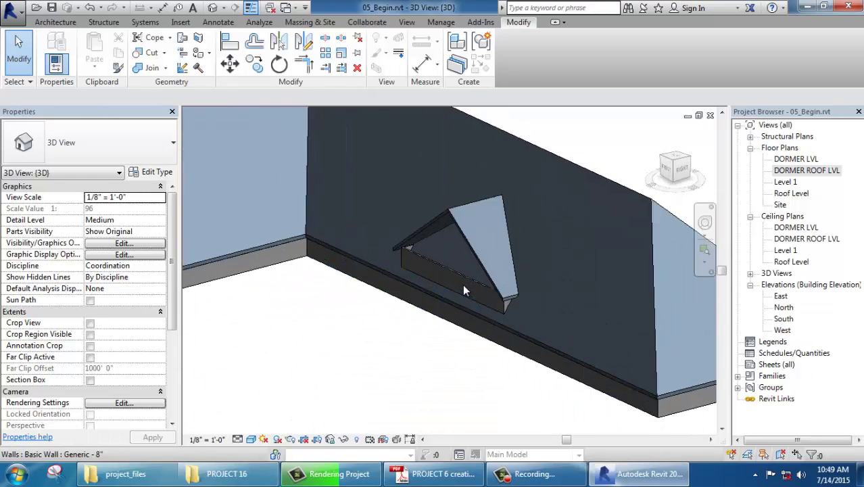
Scroll the instructions PDF to page 4, covering attaching the front wall to the small roof
key(alt+Tab)
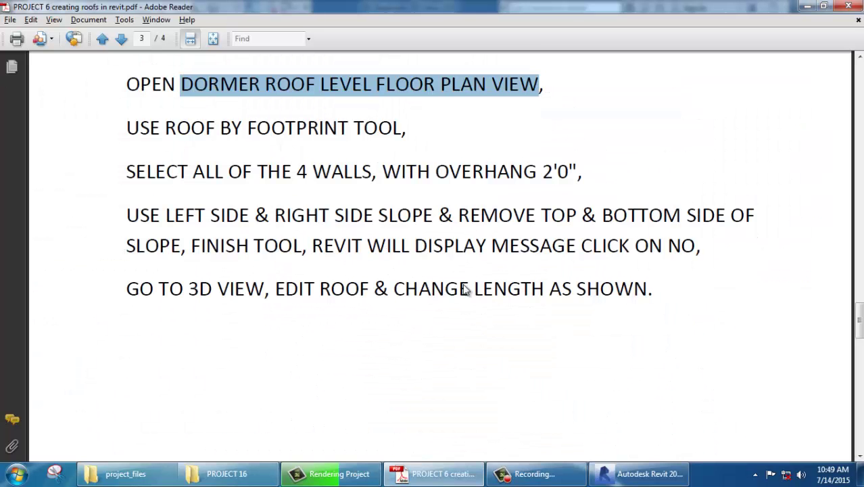
scroll(465, 290, down, 1)
scroll(518, 260, down, 5)
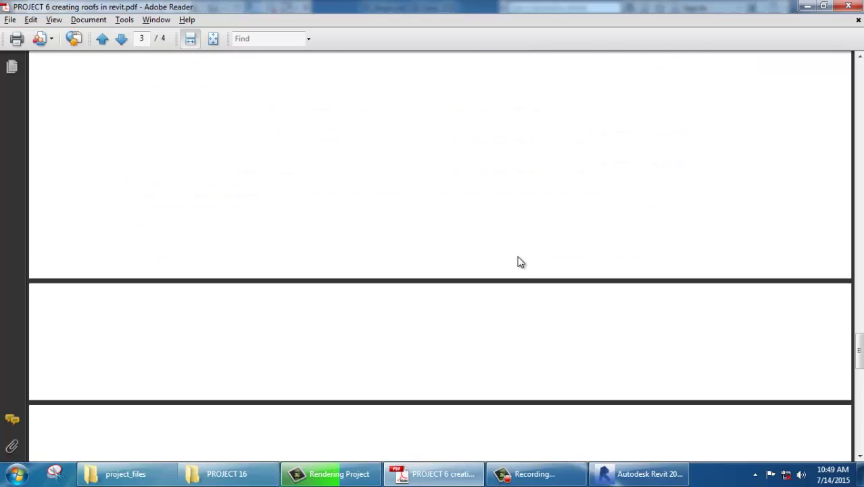
scroll(518, 261, down, 10)
scroll(349, 195, down, 3)
scroll(326, 222, down, 2)
scroll(327, 222, down, 2)
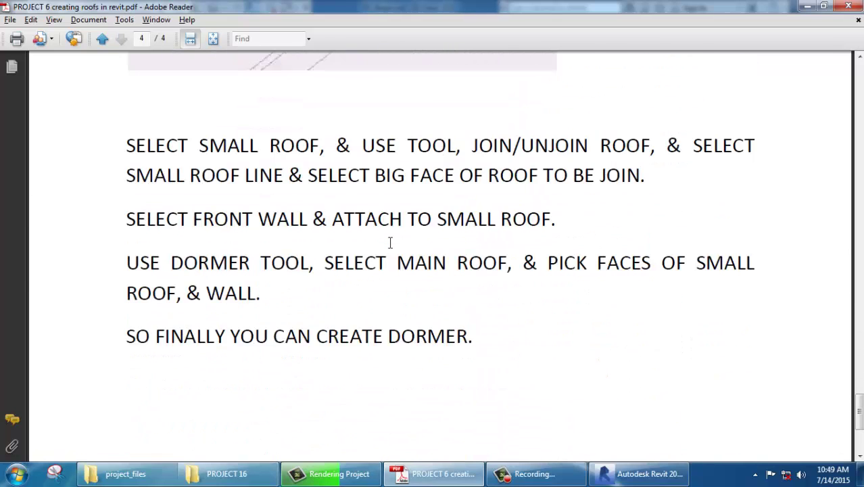
scroll(332, 183, down, 2)
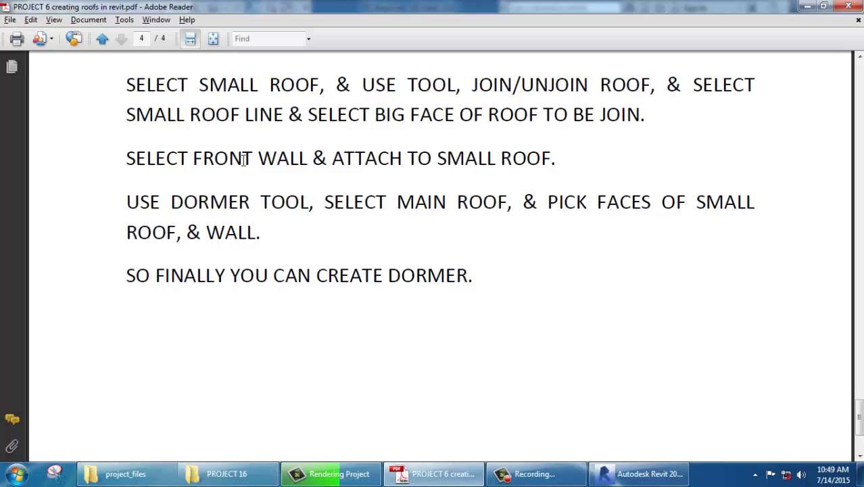
key(alt+Tab)
Attach the top of the dormer's front wall to the gable dormer roof
click(423, 324)
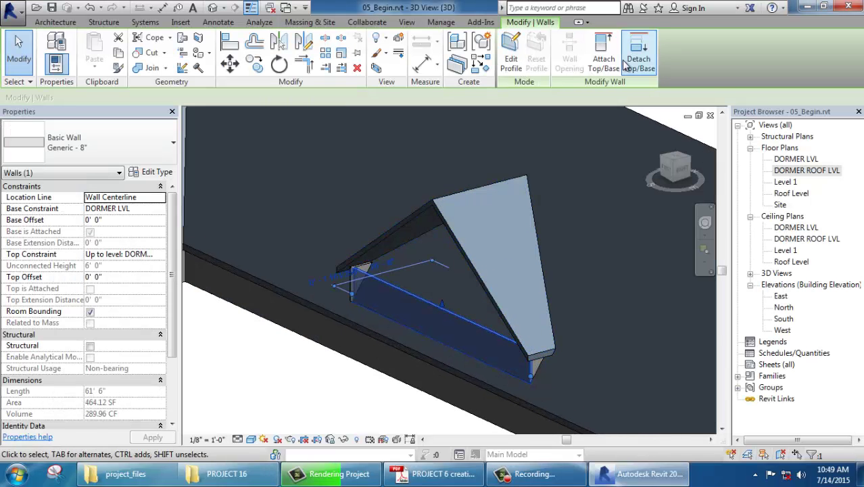
click(604, 54)
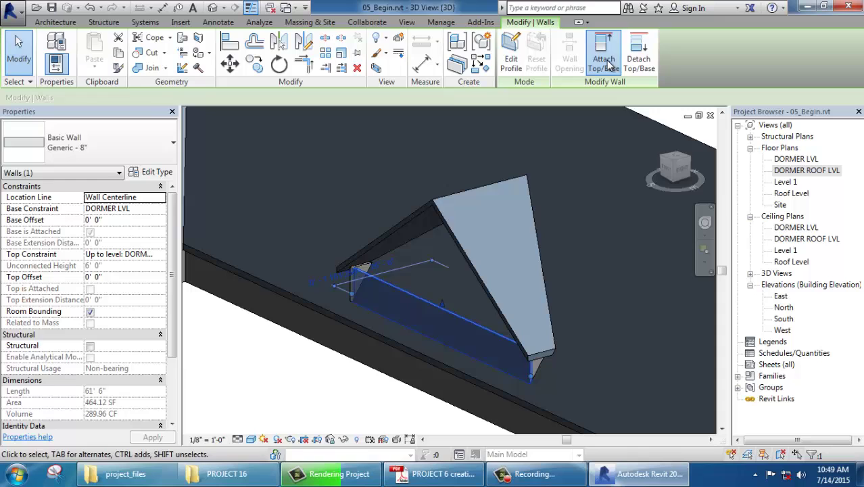
click(440, 200)
mouse_move(440, 201)
shift+middle_down()
mouse_move(431, 390)
mouse_move(442, 256)
shift+middle_up()
key(Escape)
shift+middle_drag(465, 296, 481, 280)
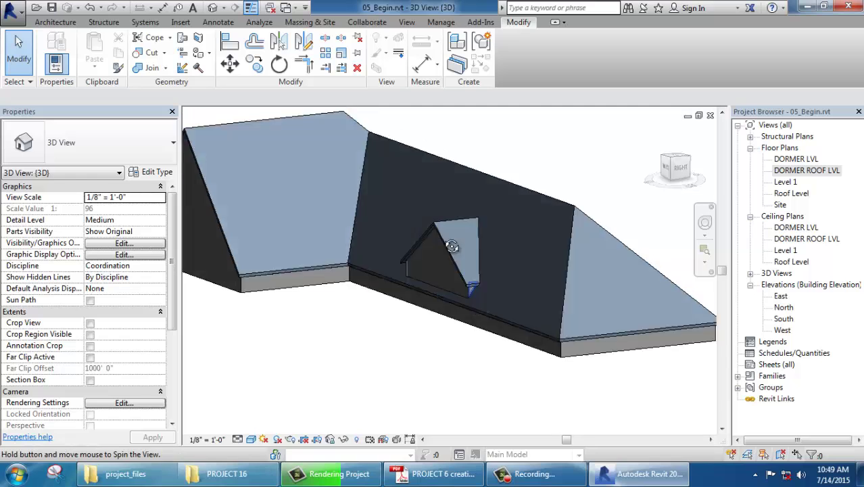
mouse_move(418, 269)
shift+middle_down()
mouse_move(516, 341)
mouse_move(308, 126)
shift+middle_up()
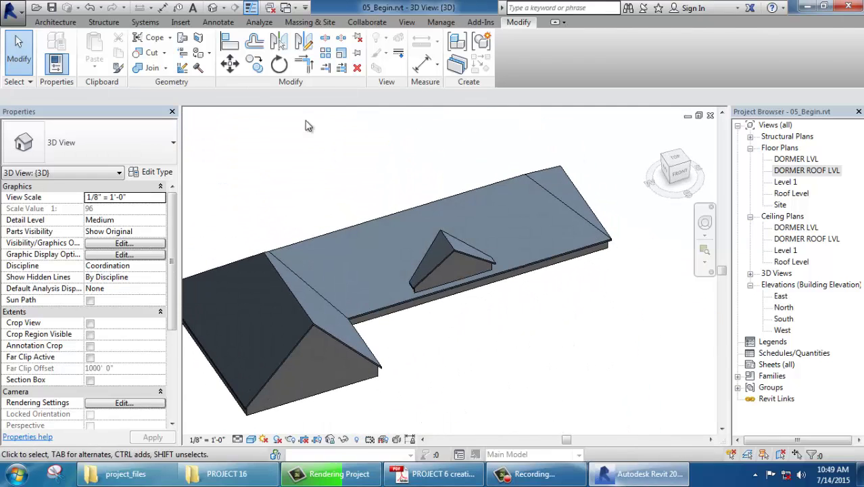
Start a dormer opening on the main roof and pick the dormer roof edges as its boundary
click(56, 27)
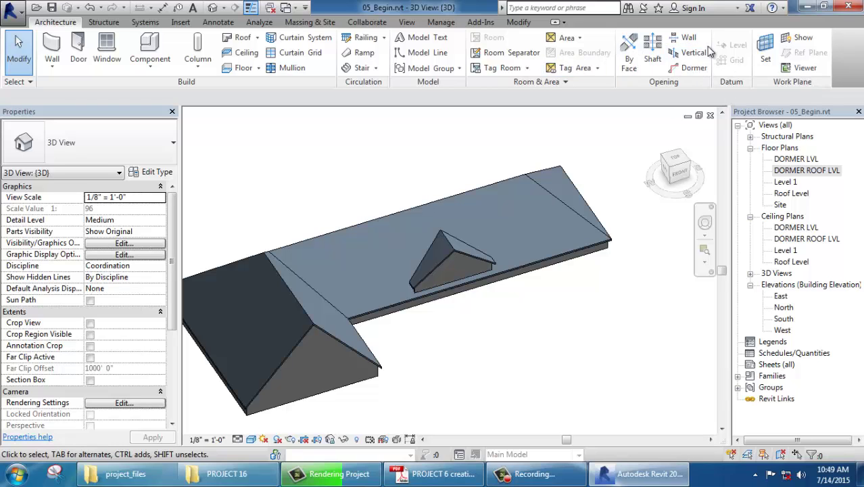
click(699, 71)
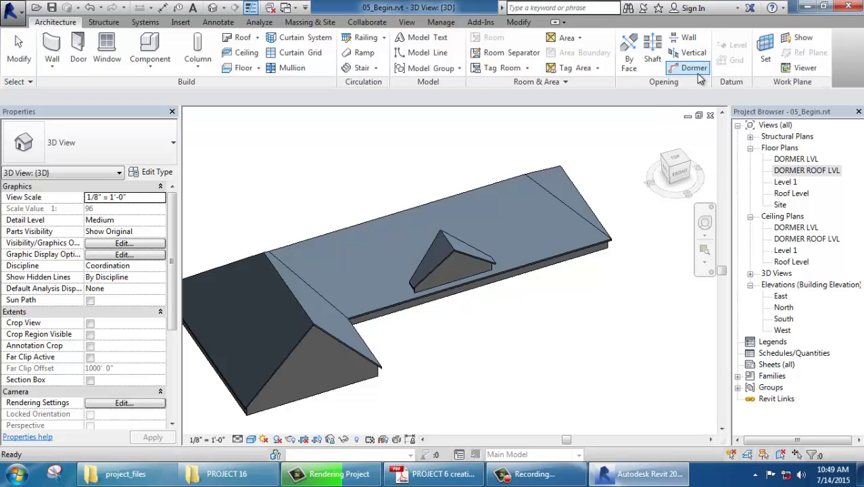
scroll(406, 277, up, 3)
scroll(344, 224, up, 3)
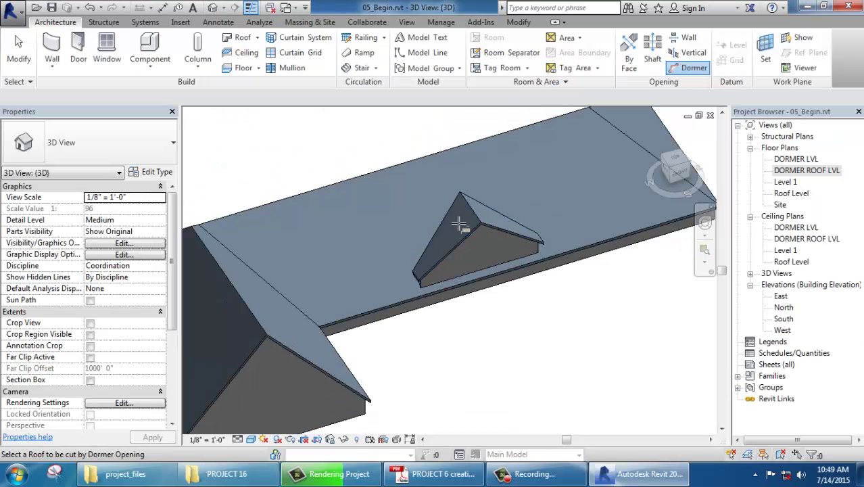
click(387, 170)
scroll(420, 279, up, 2)
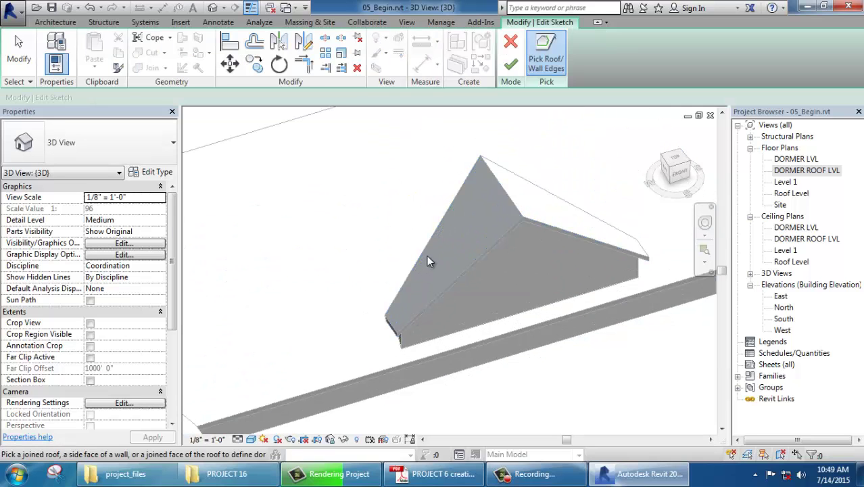
click(423, 249)
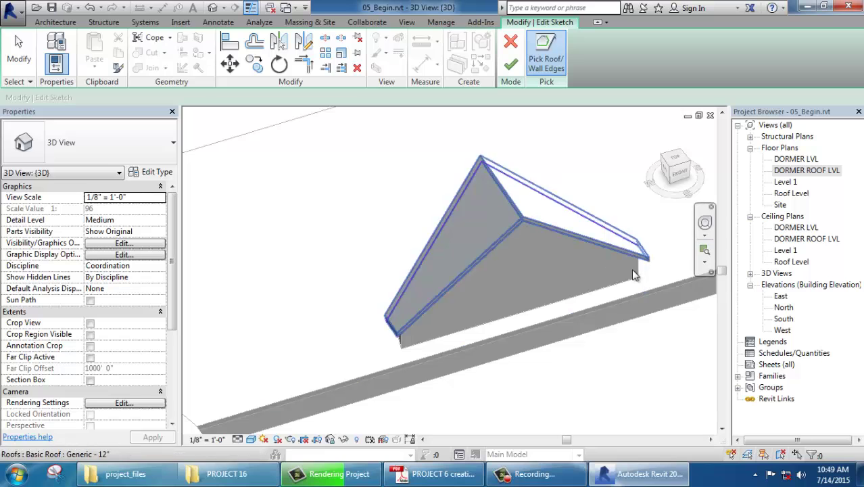
scroll(409, 350, up, 2)
scroll(409, 349, up, 2)
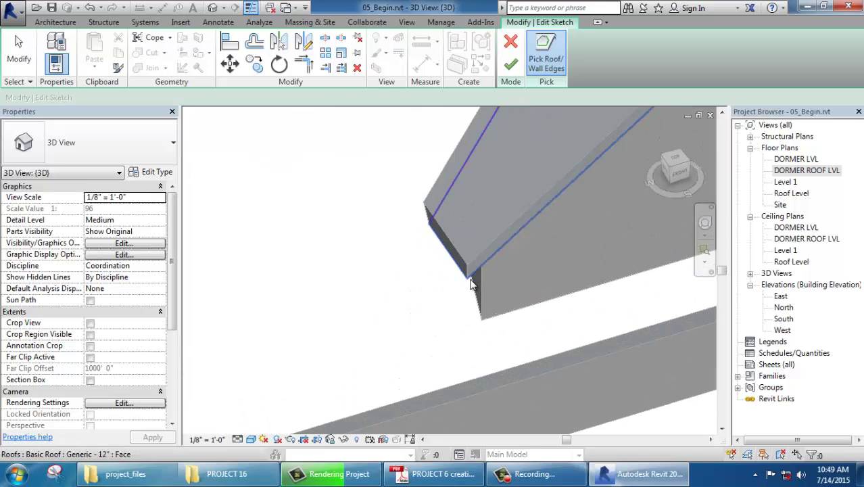
Add the dormer wall's top edge to the opening boundary, viewed from beneath the roof
mouse_move(497, 313)
shift+middle_down()
mouse_move(378, 269)
mouse_move(334, 158)
shift+middle_up()
scroll(458, 255, down, 2)
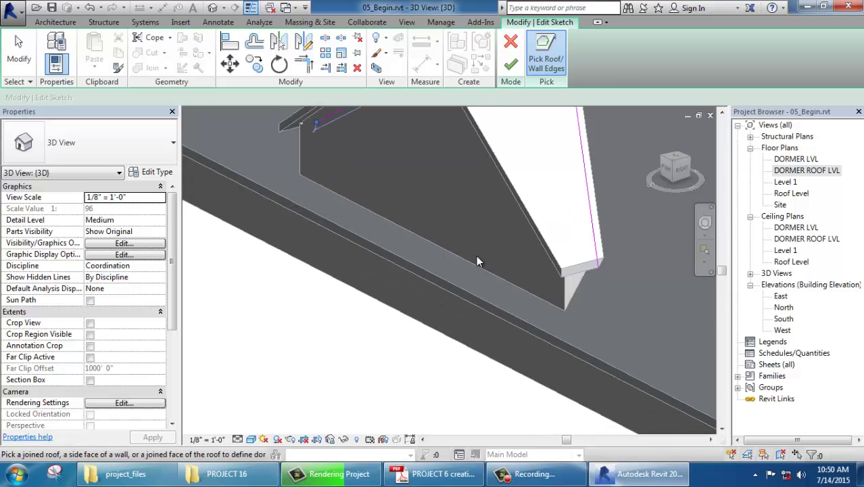
click(474, 264)
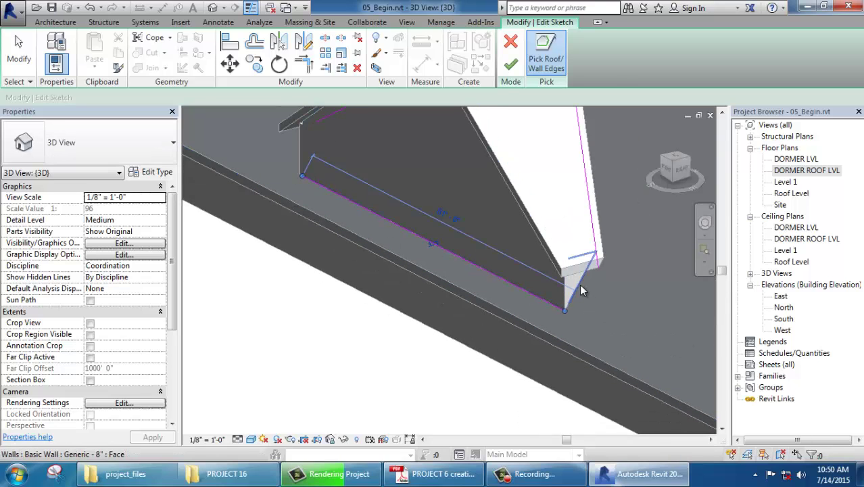
mouse_move(580, 290)
shift+middle_down()
mouse_move(397, 189)
mouse_move(605, 283)
shift+middle_up()
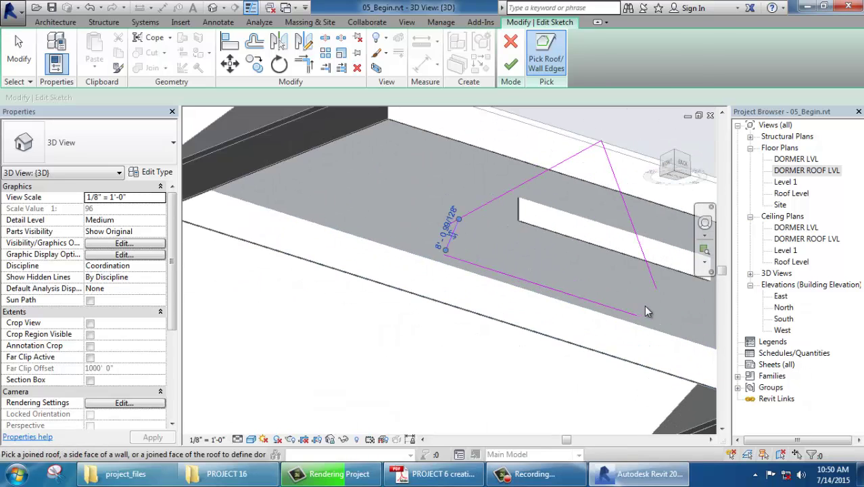
mouse_move(644, 305)
shift+middle_down()
mouse_move(504, 296)
mouse_move(510, 284)
mouse_move(545, 294)
mouse_move(495, 307)
shift+middle_up()
Trim the first pair of boundary sketch lines to a corner with TR
key(t)
key(r)
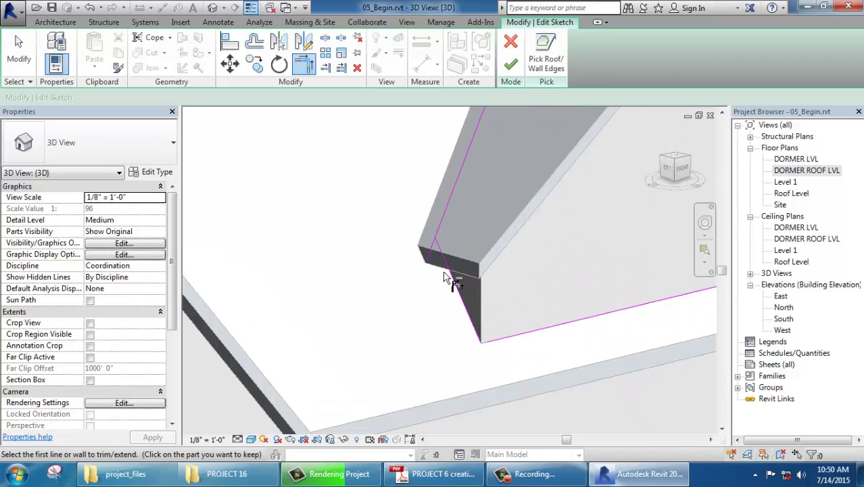
click(449, 274)
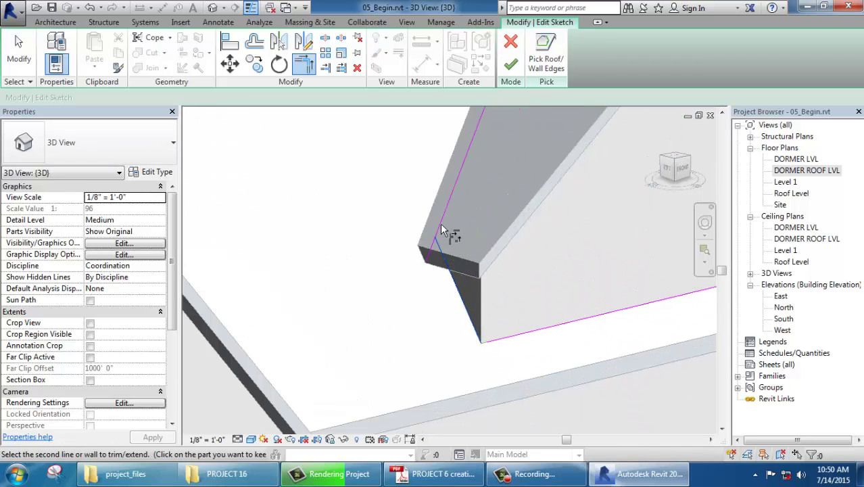
click(447, 274)
key(Escape)
click(439, 260)
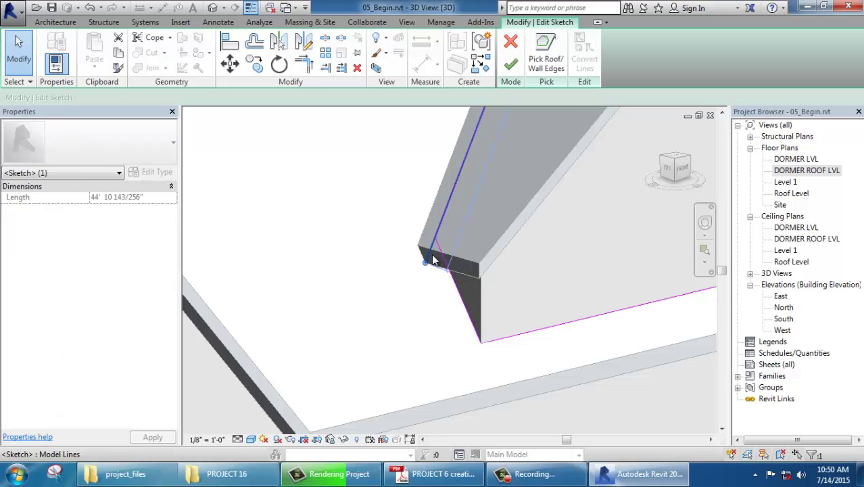
key(Escape)
Trim the bottom, top and right lines into a closed outline and finish the opening sketch
key(t)
key(r)
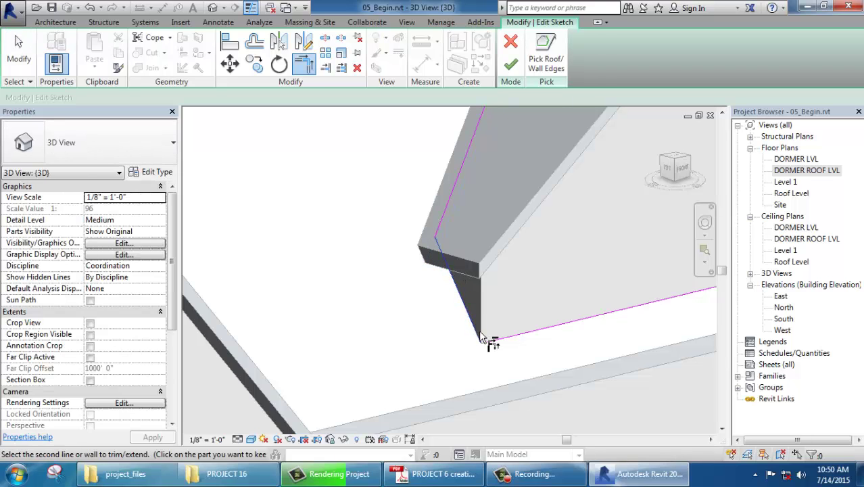
scroll(501, 325, down, 3)
scroll(505, 323, up, 2)
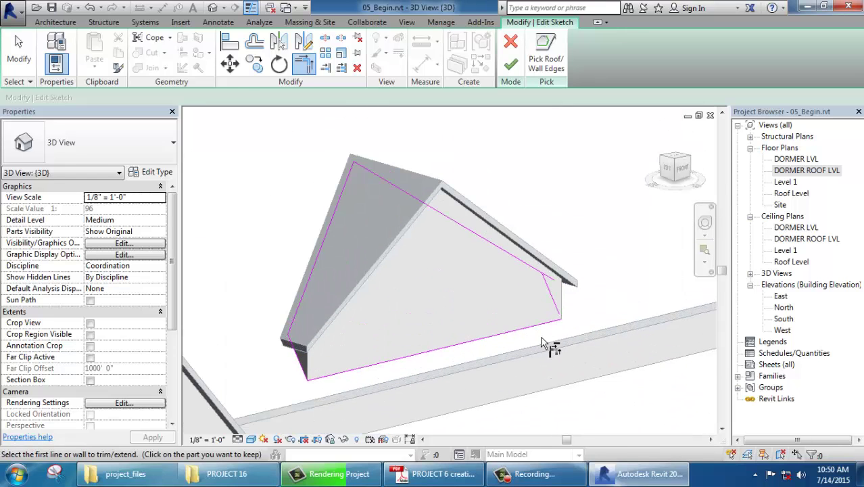
click(544, 329)
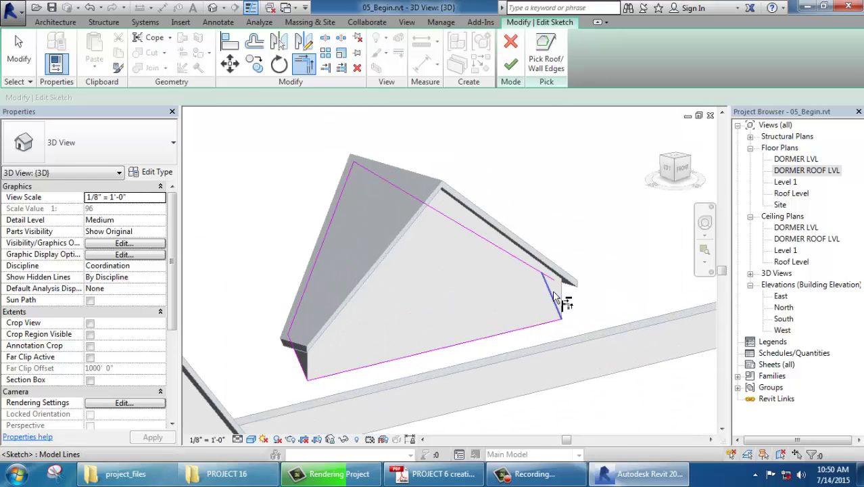
click(526, 264)
key(Escape)
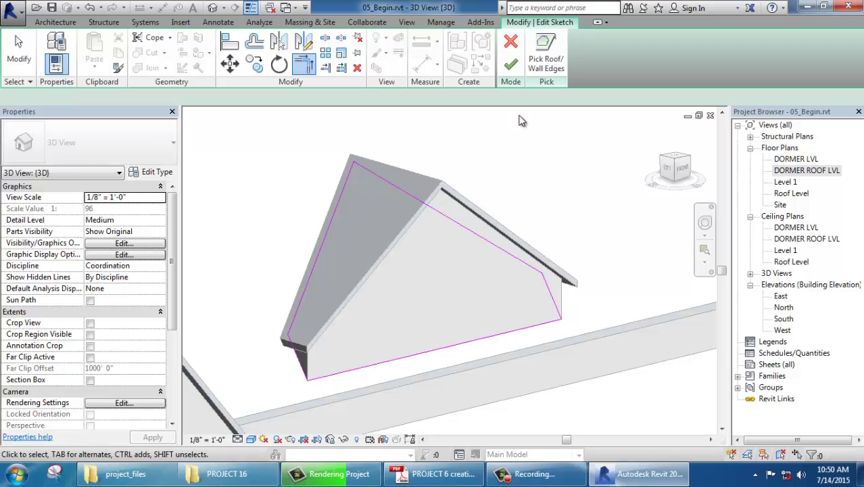
click(511, 66)
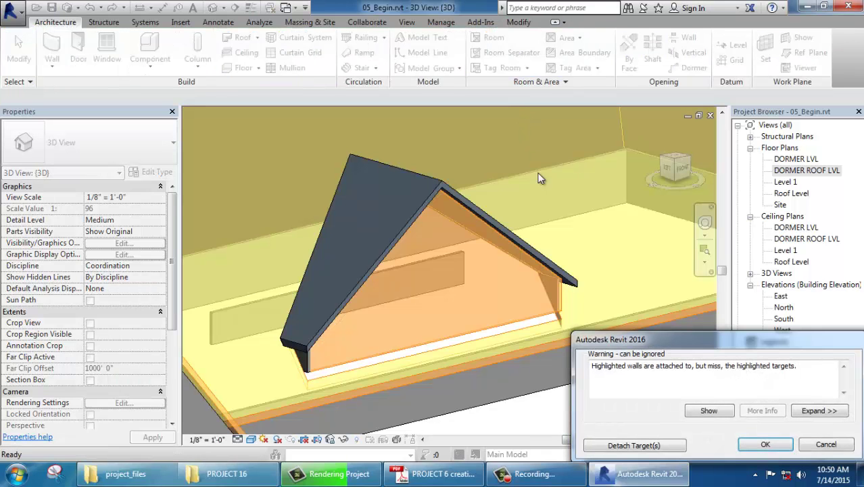
Dismiss the attachment warning and drag the dormer front wall's base down to meet the main roof
click(655, 444)
mouse_move(499, 192)
shift+middle_down()
mouse_move(215, 217)
mouse_move(462, 246)
shift+middle_up()
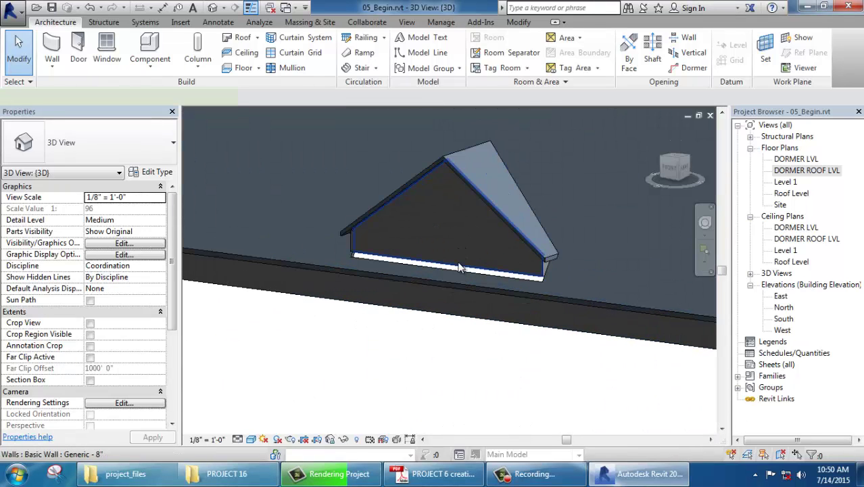
click(449, 265)
scroll(448, 265, up, 4)
drag(423, 283, 419, 301)
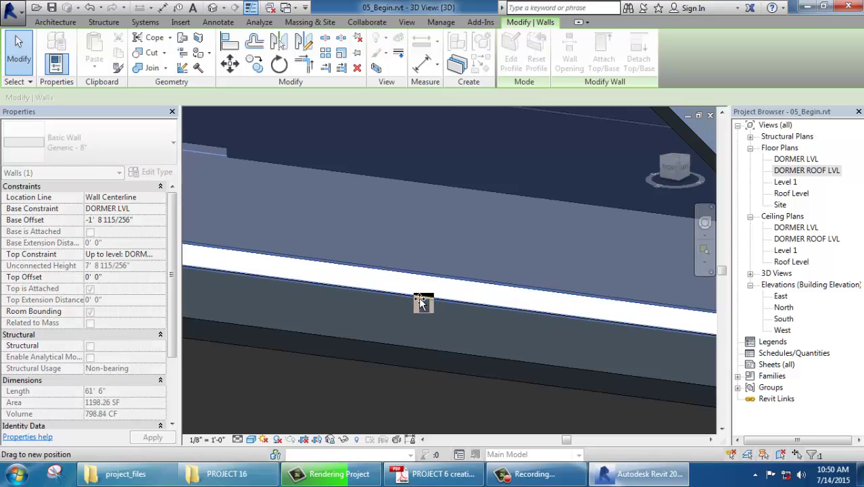
drag(419, 301, 419, 301)
scroll(413, 286, down, 5)
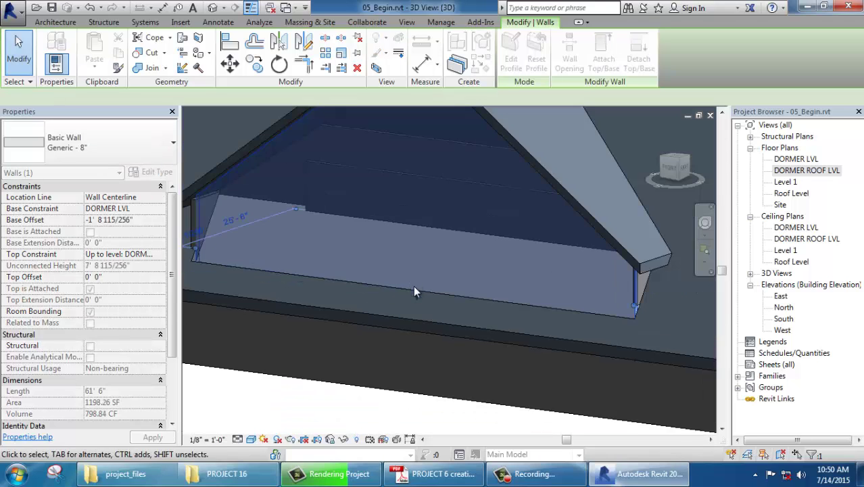
key(Escape)
Inspect the dormer walls and the cut main roof from several orbit angles
mouse_move(340, 381)
shift+middle_down()
mouse_move(367, 337)
mouse_move(552, 293)
shift+middle_up()
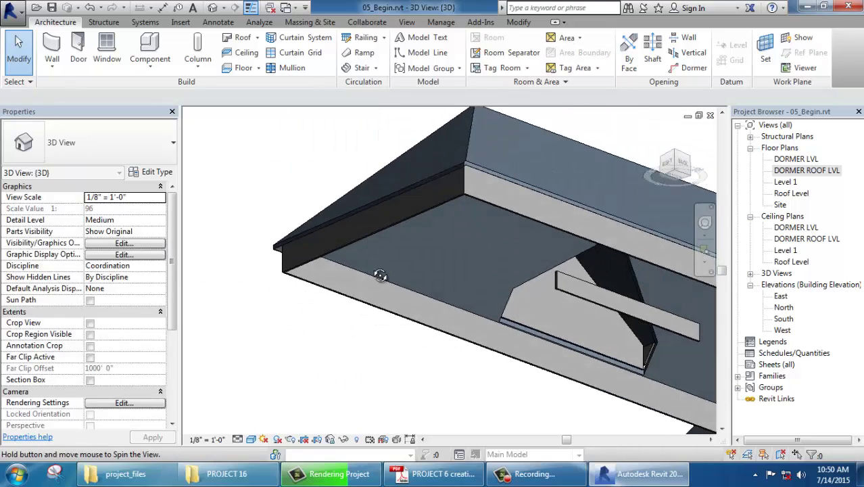
click(607, 304)
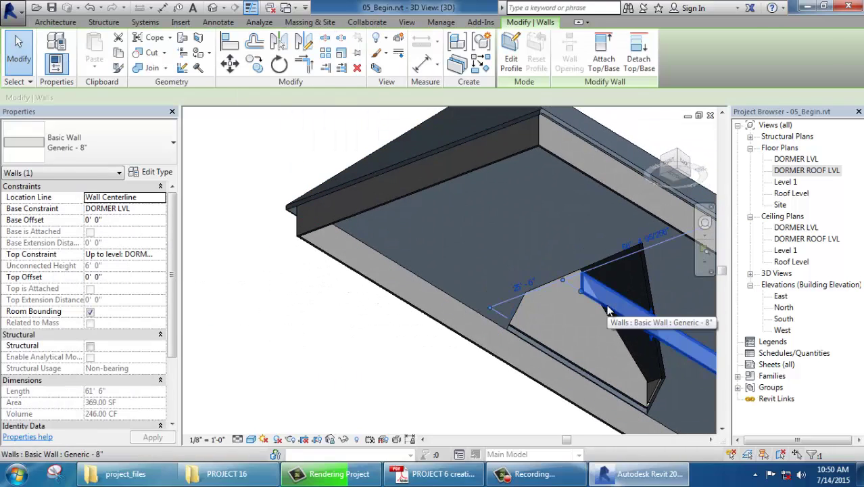
mouse_move(565, 301)
shift+middle_down()
mouse_move(451, 284)
mouse_move(526, 265)
mouse_move(535, 315)
shift+middle_up()
key(Escape)
scroll(537, 316, up, 4)
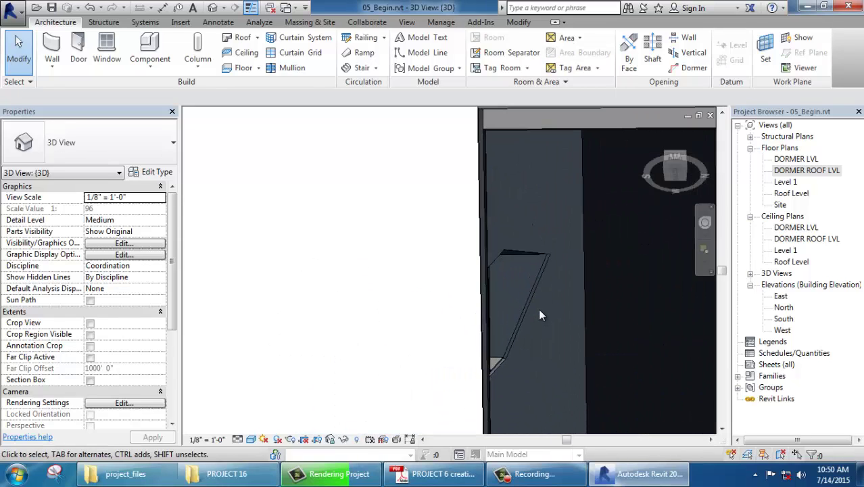
click(523, 303)
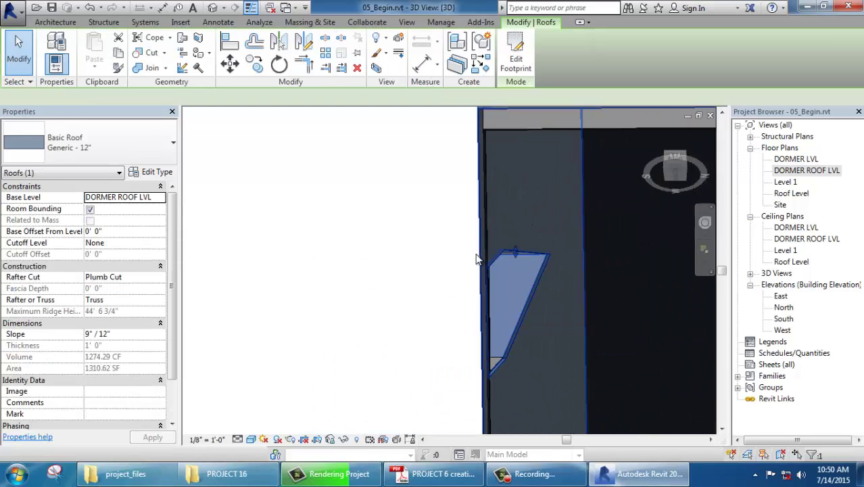
shift+middle_drag(525, 303, 527, 246)
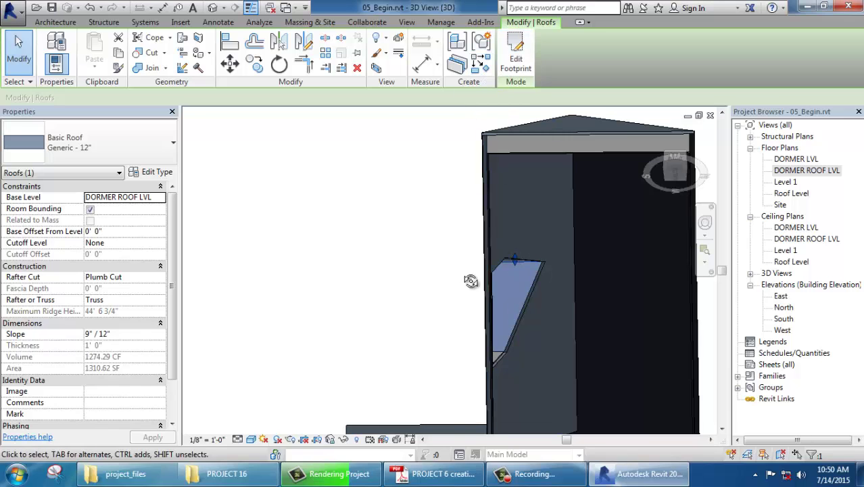
mouse_move(469, 280)
shift+middle_down()
mouse_move(328, 279)
mouse_move(511, 281)
mouse_move(588, 333)
shift+middle_up()
key(Escape)
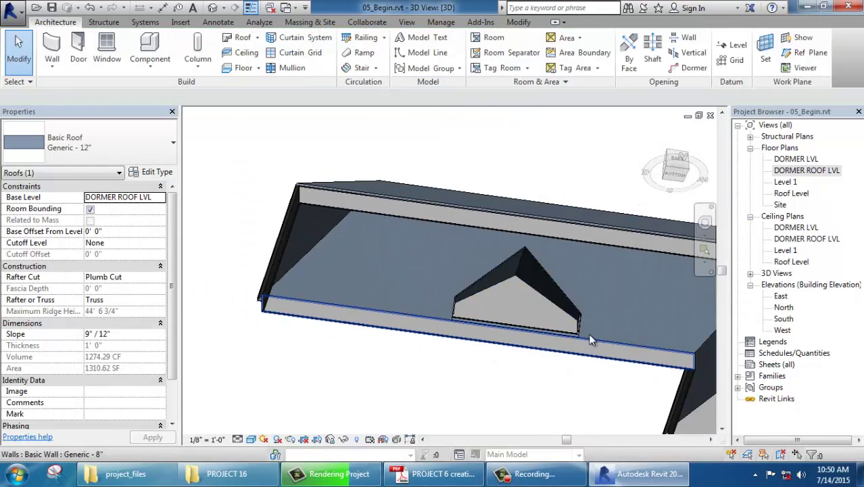
click(582, 328)
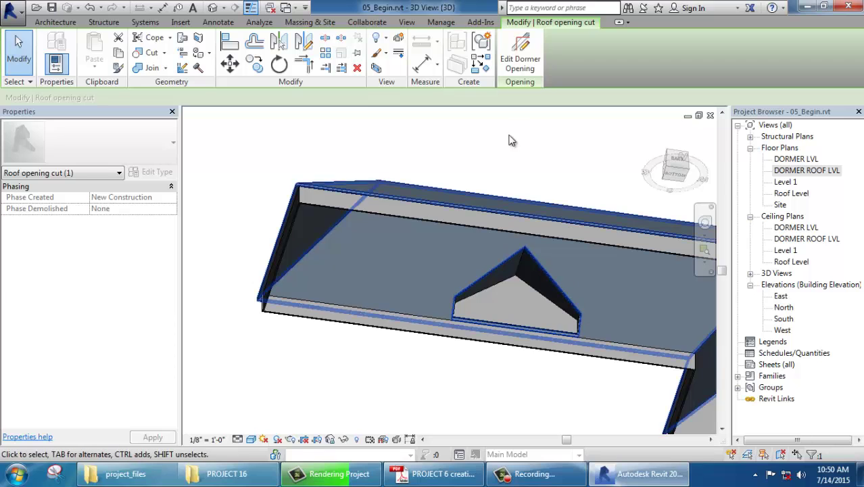
click(515, 47)
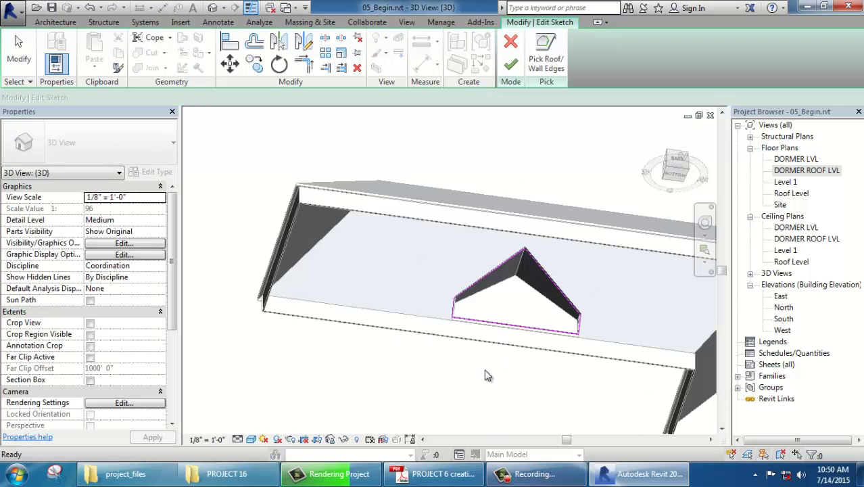
click(521, 44)
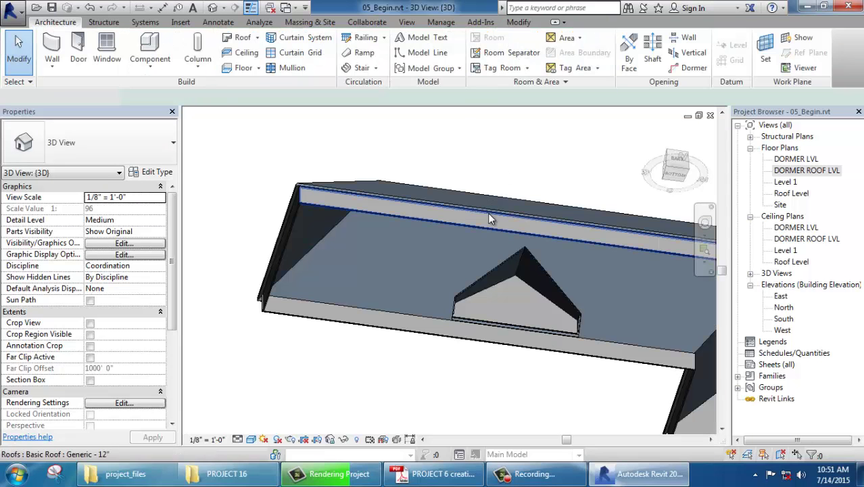